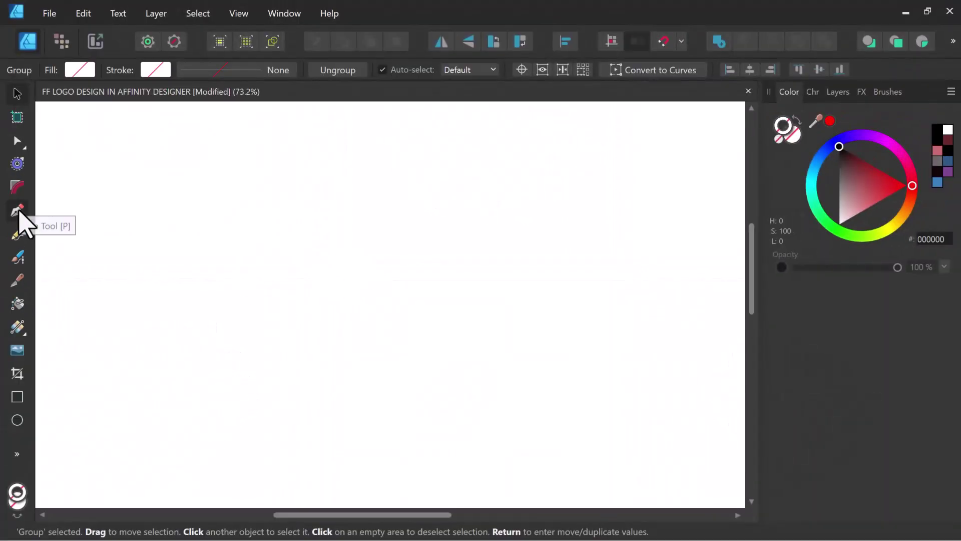
Draw a vertical Pen line, clone it slightly right, and repeat with Ctrl+J into about ten lines
click(18, 211)
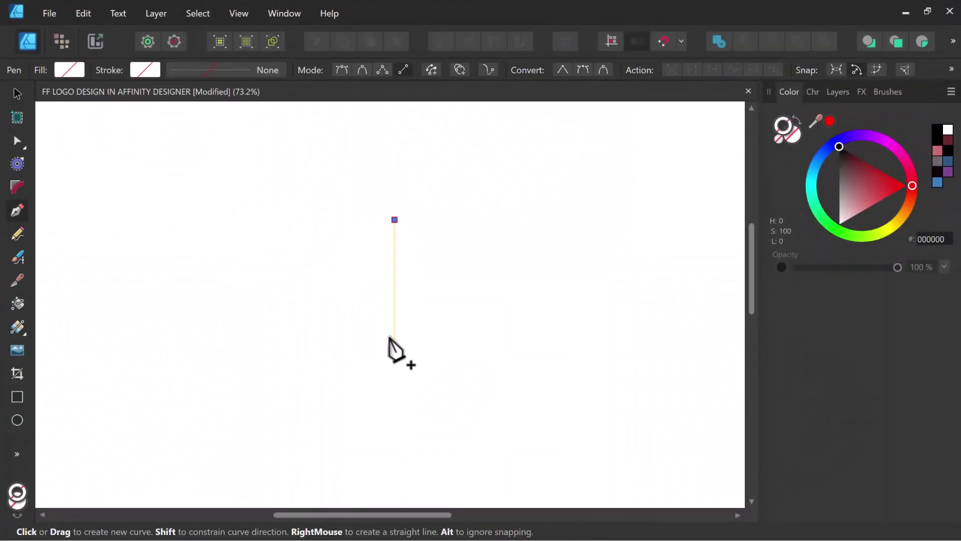
key(v)
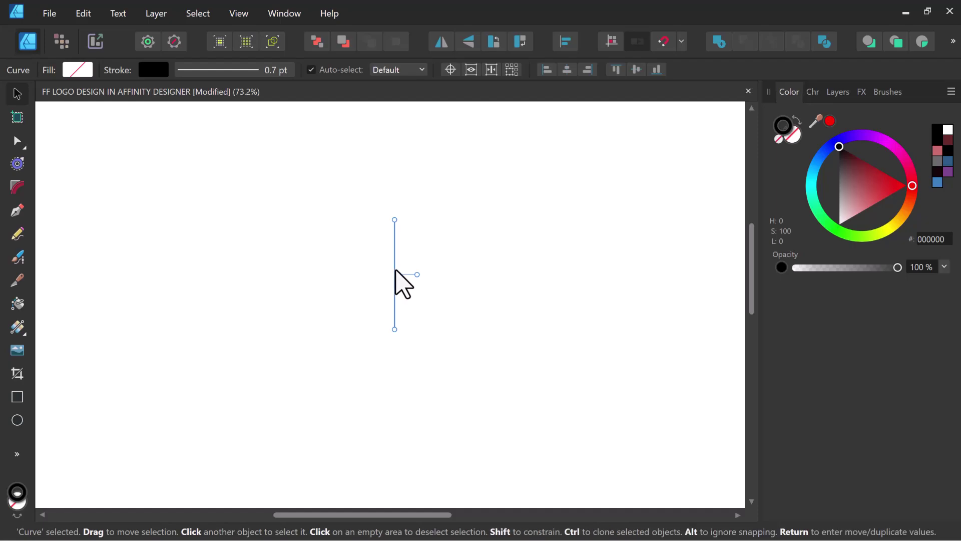
drag(396, 269, 400, 270)
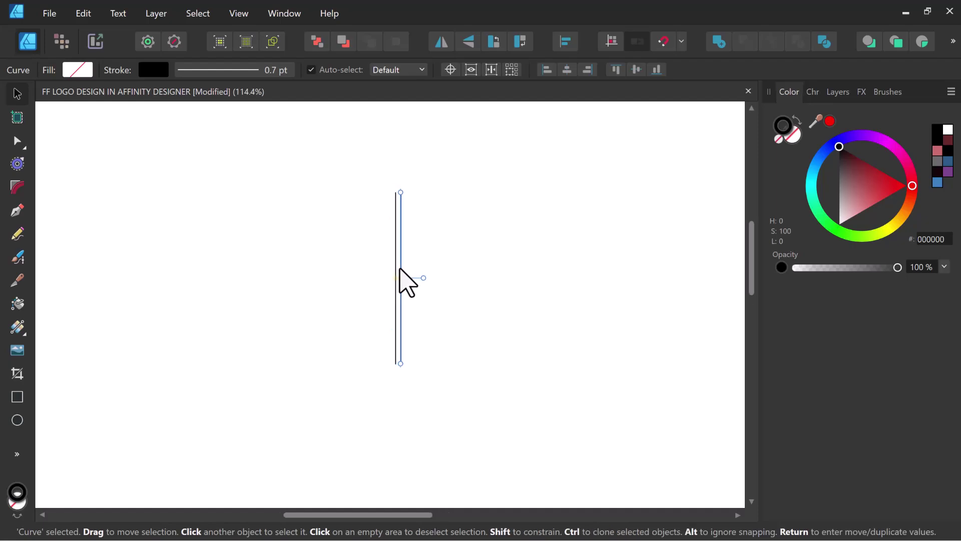
scroll(400, 269, up, 2)
scroll(400, 269, down, 3)
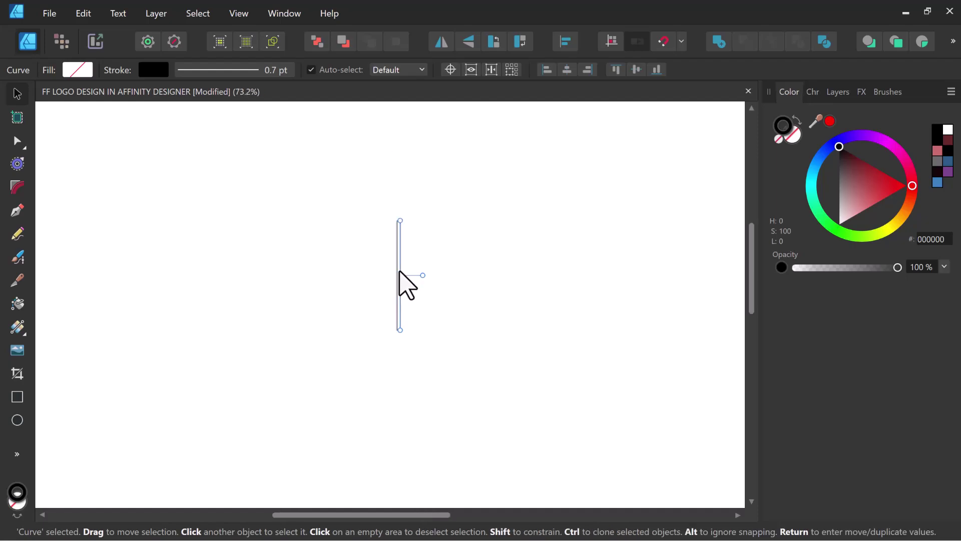
scroll(400, 268, down, 2)
scroll(402, 267, up, 4)
scroll(402, 266, up, 1)
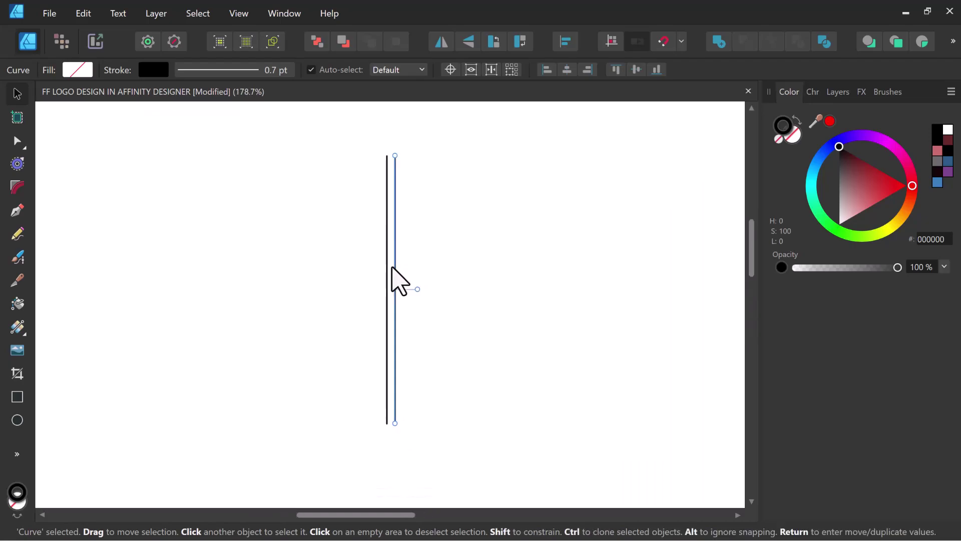
key(ctrl+j)
key(ctrl+j)
key(ctrl+j)
key(ctrl+j)
key(ctrl+j)
key(ctrl+j)
key(ctrl+j)
key(ctrl+j)
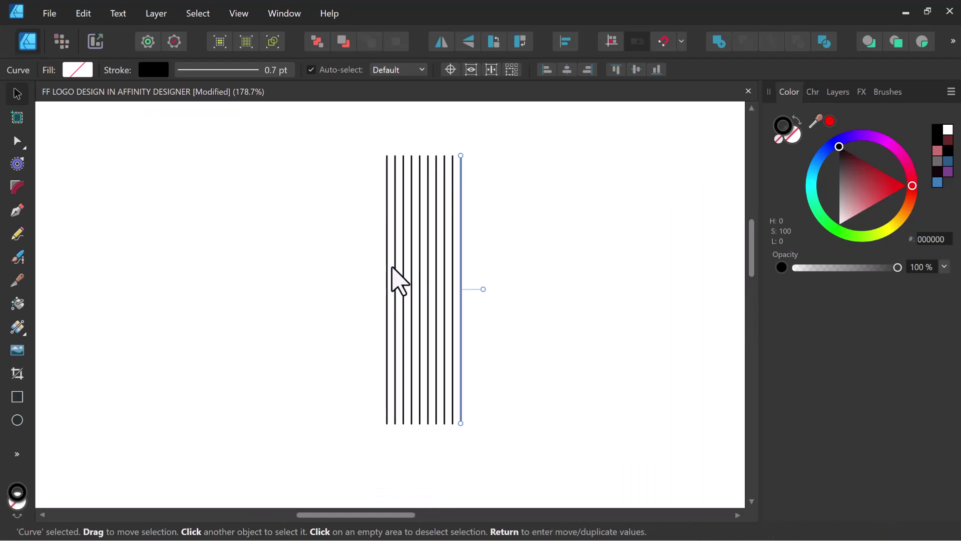
key(ctrl+j)
key(ctrl+j)
key(ctrl+j)
key(ctrl+j)
Select all the vertical lines and group them
click(361, 239)
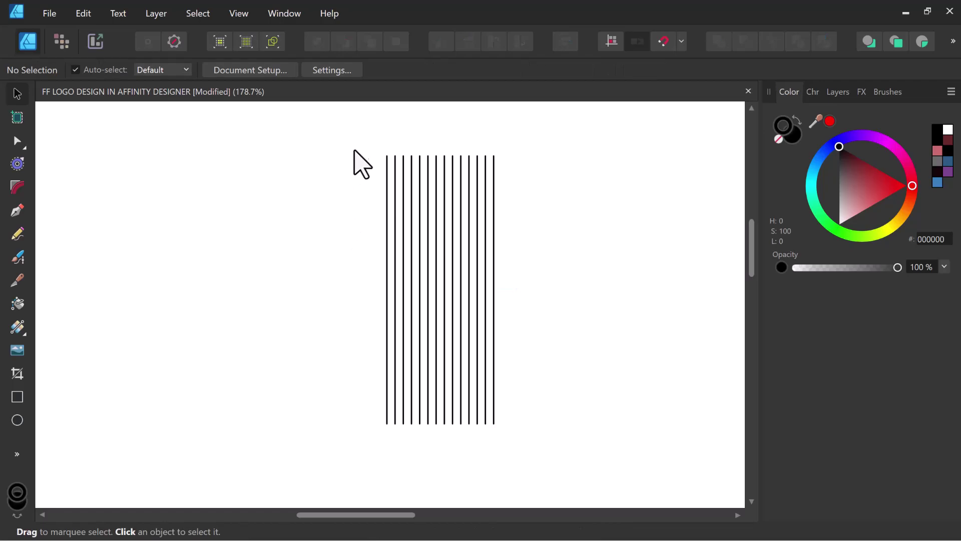
drag(350, 142, 556, 478)
right_click(454, 280)
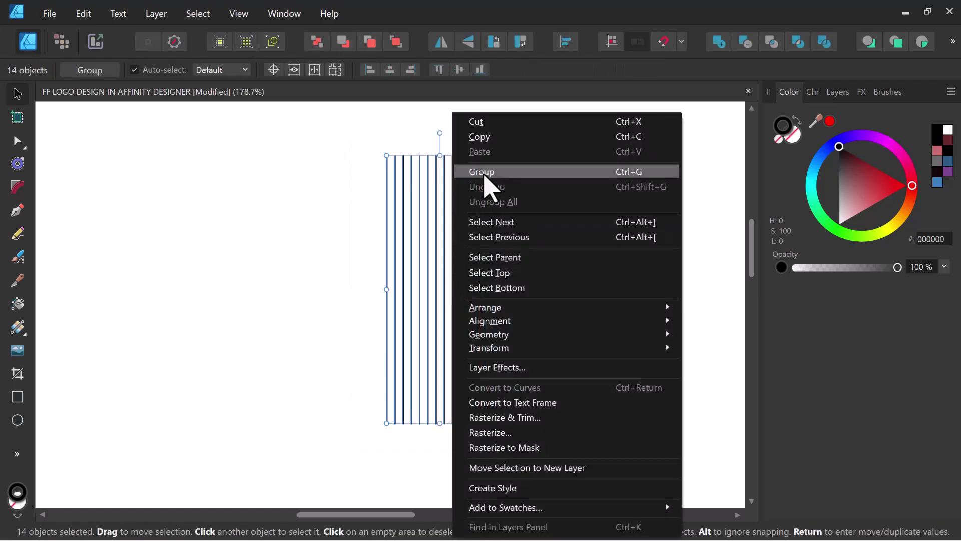
click(500, 176)
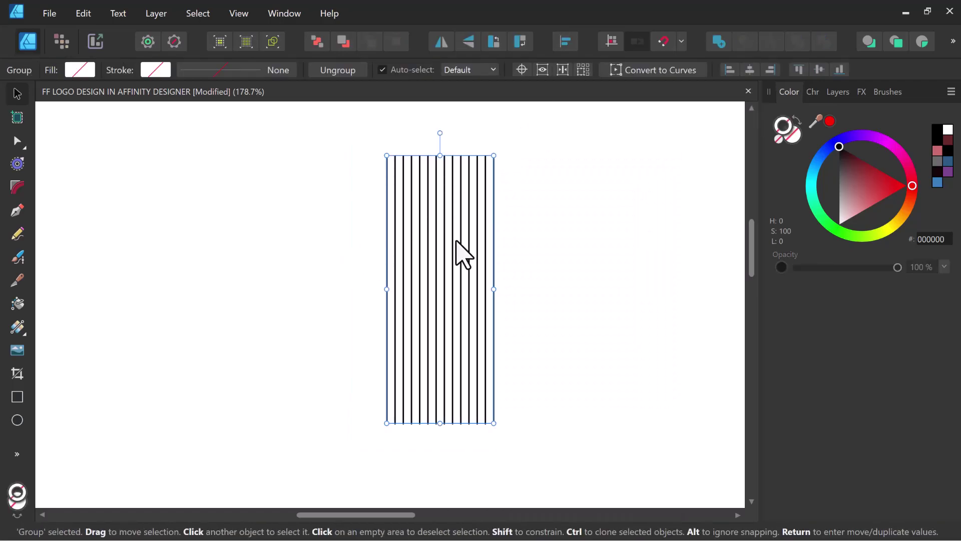
Copy and paste the line group and rotate the copy 90° across the verticals
right_click(460, 234)
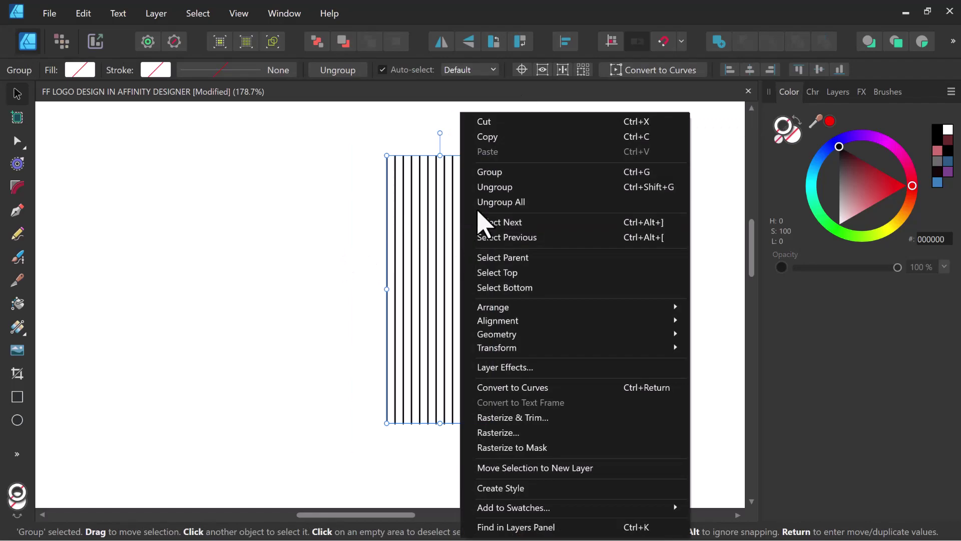
click(484, 136)
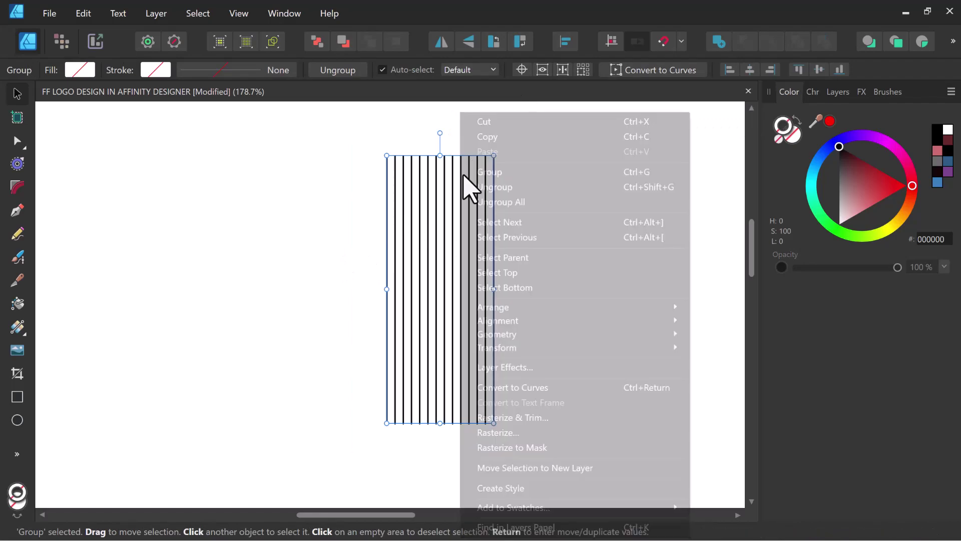
right_click(461, 190)
click(503, 150)
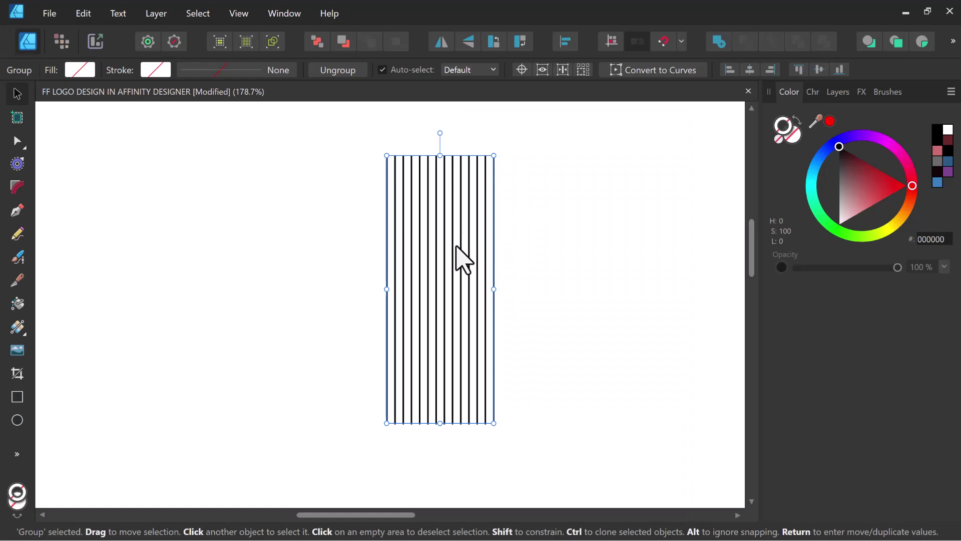
click(501, 44)
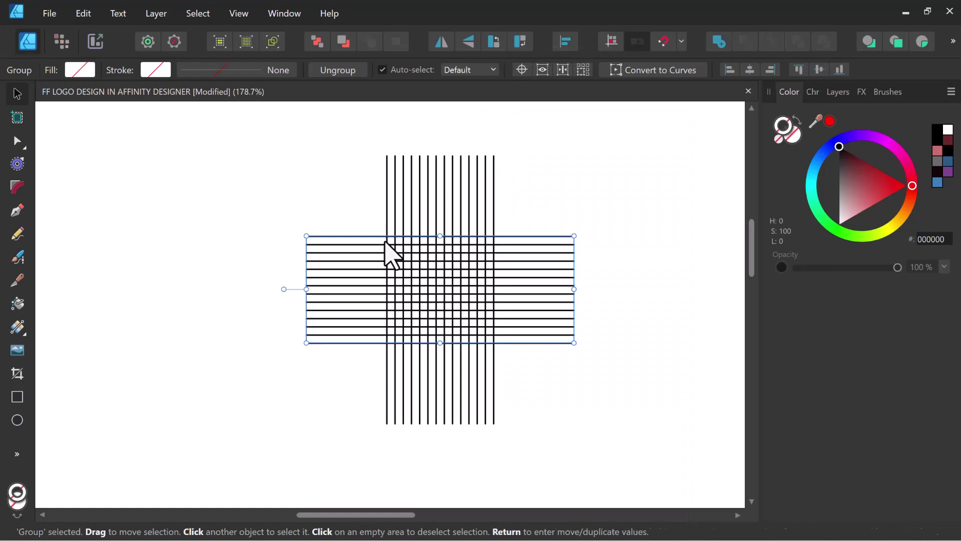
ctrl+scroll(433, 328, up, 1)
click(343, 390)
Select both line groups and colour them pure black
ctrl+scroll(380, 344, down, 1)
ctrl+scroll(417, 337, down, 3)
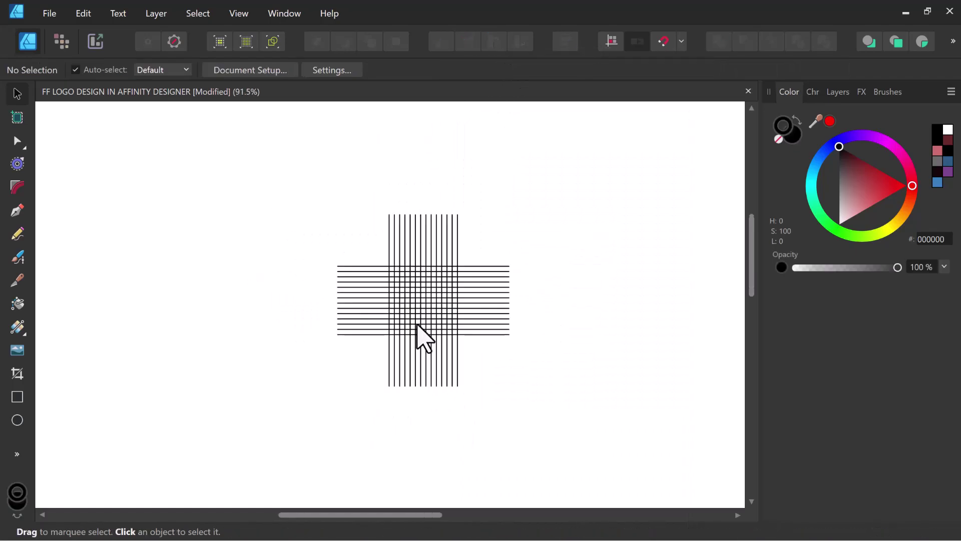
ctrl+scroll(433, 318, up, 5)
ctrl+scroll(307, 265, down, 3)
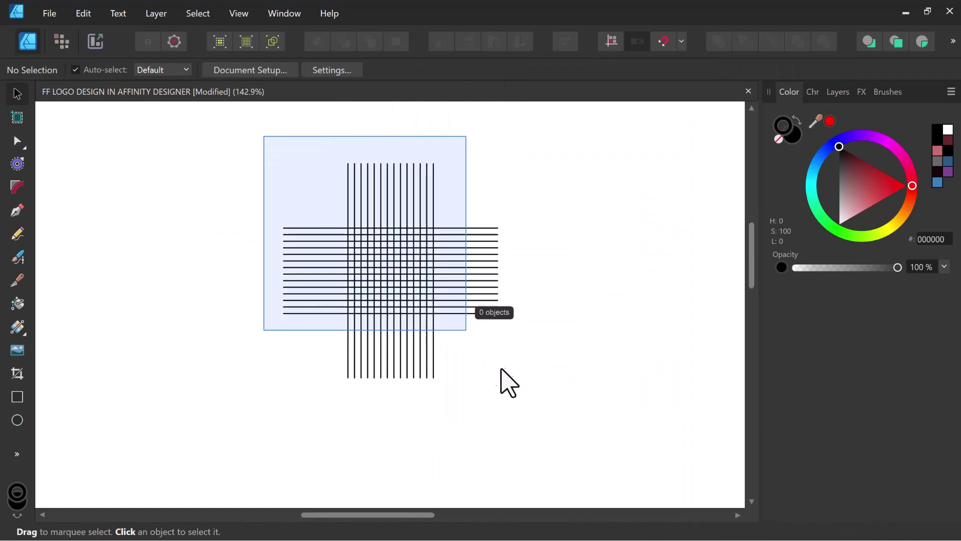
drag(263, 135, 563, 459)
right_click(424, 296)
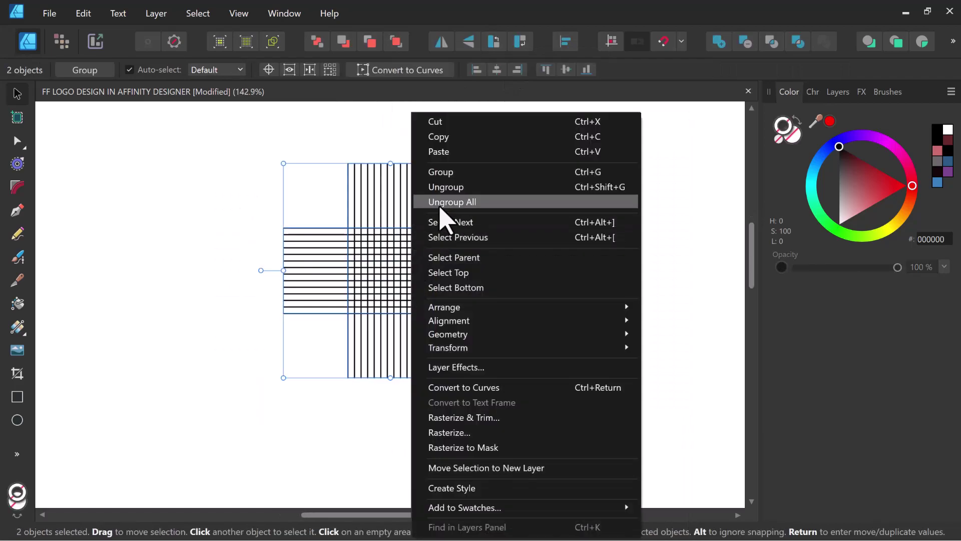
ctrl+scroll(372, 258, up, 3)
drag(870, 204, 857, 250)
click(783, 124)
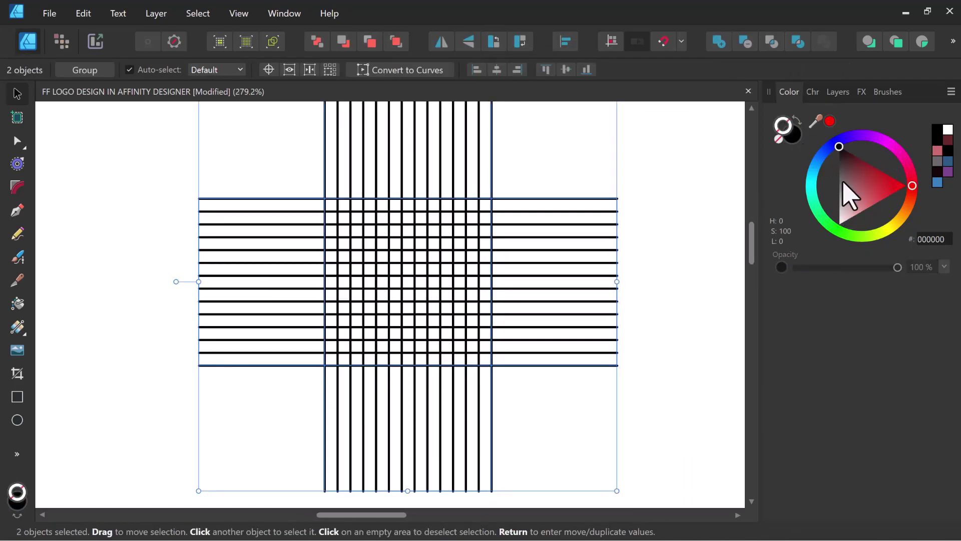
ctrl+scroll(336, 286, down, 2)
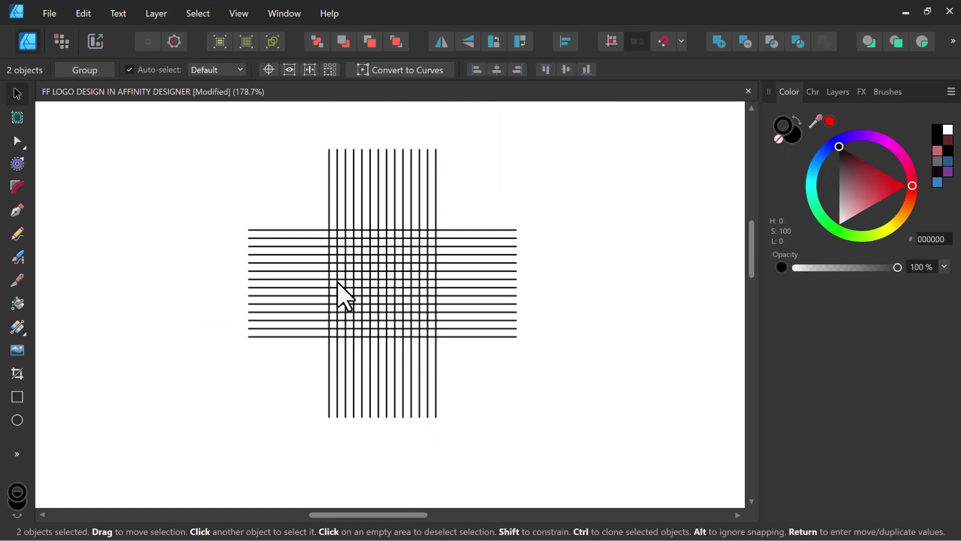
click(20, 455)
Fill grid cells with the Shape Builder to form a blocky black F
click(110, 360)
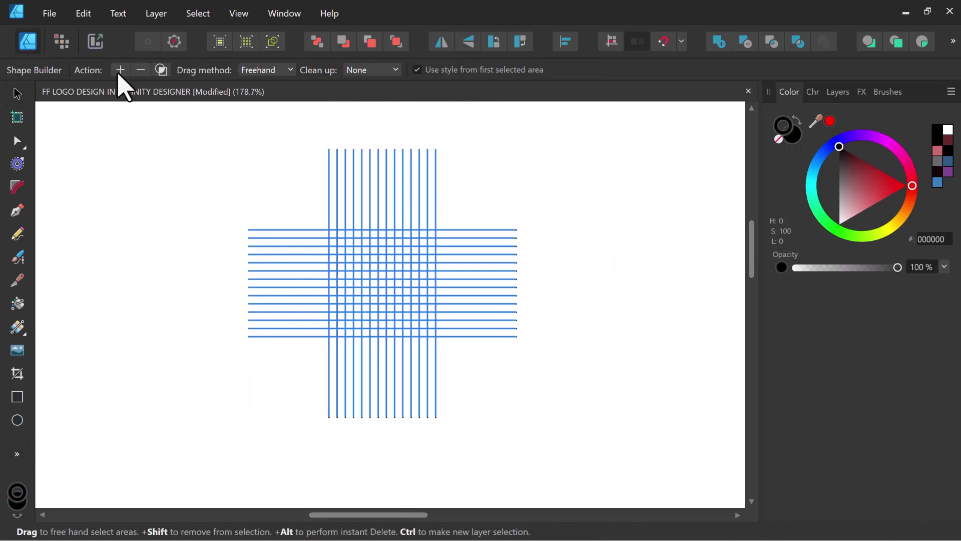
ctrl+scroll(402, 326, up, 2)
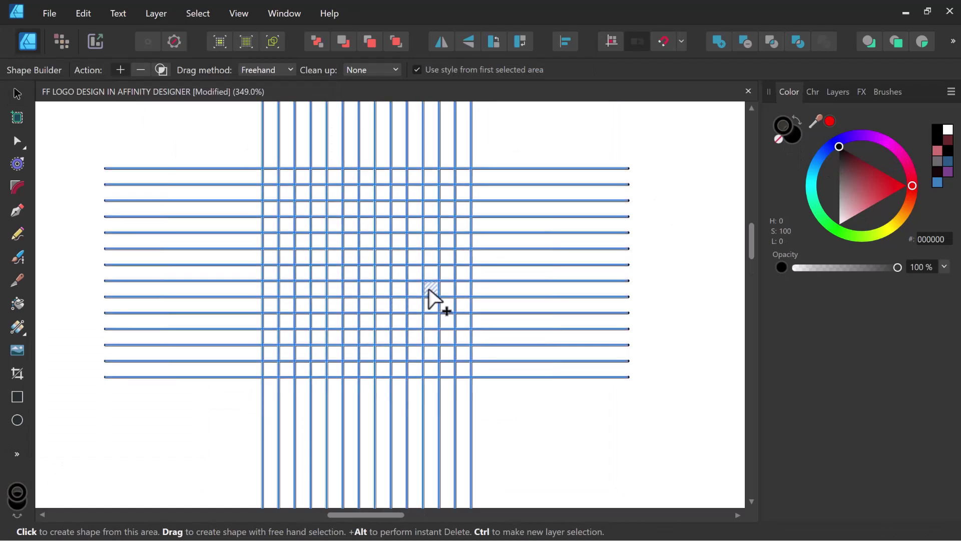
mouse_move(428, 289)
mouse_down()
mouse_move(385, 290)
mouse_move(433, 290)
mouse_move(384, 302)
mouse_up()
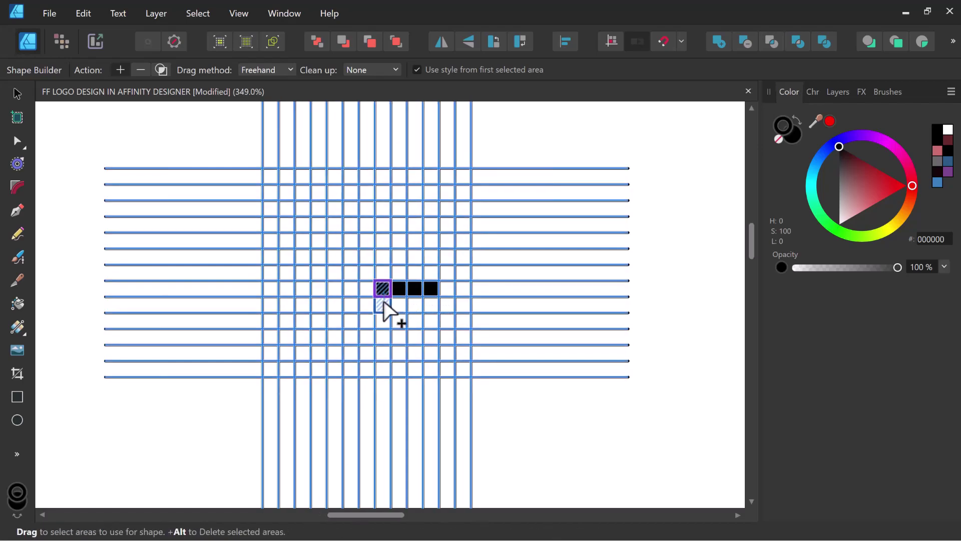
drag(381, 349, 381, 353)
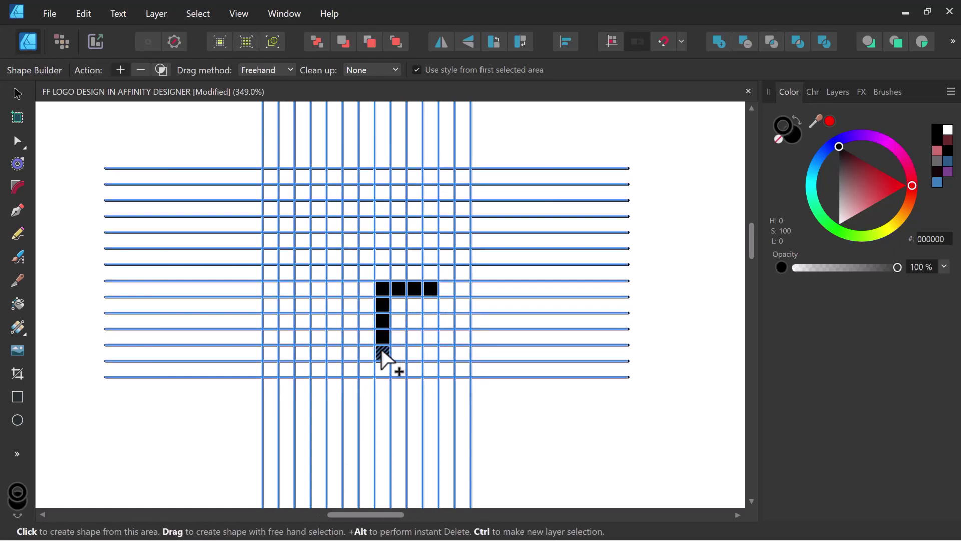
drag(383, 289, 381, 313)
drag(381, 351, 381, 353)
Fill the mirrored second F's stem column and top row of cells
drag(381, 319, 421, 333)
drag(353, 288, 354, 306)
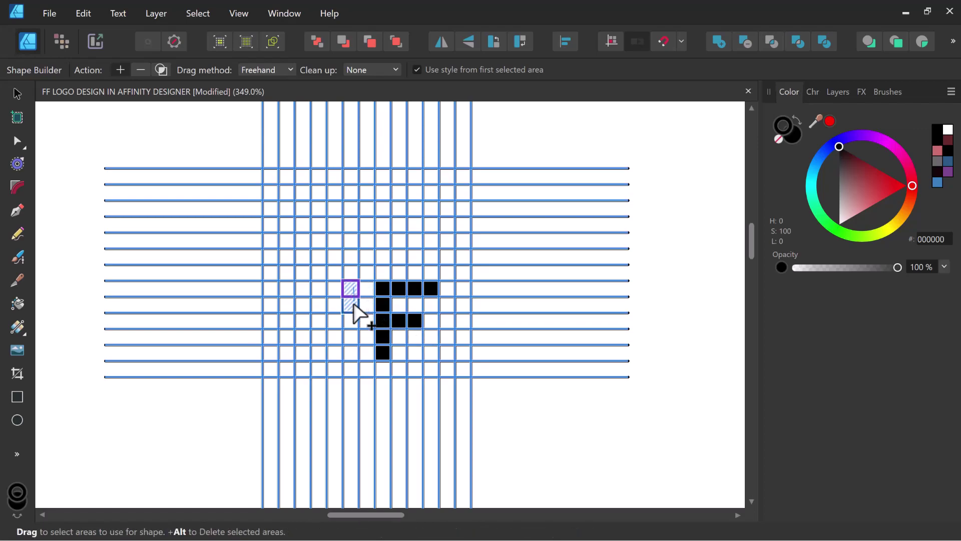
drag(350, 356, 351, 358)
drag(354, 290, 353, 356)
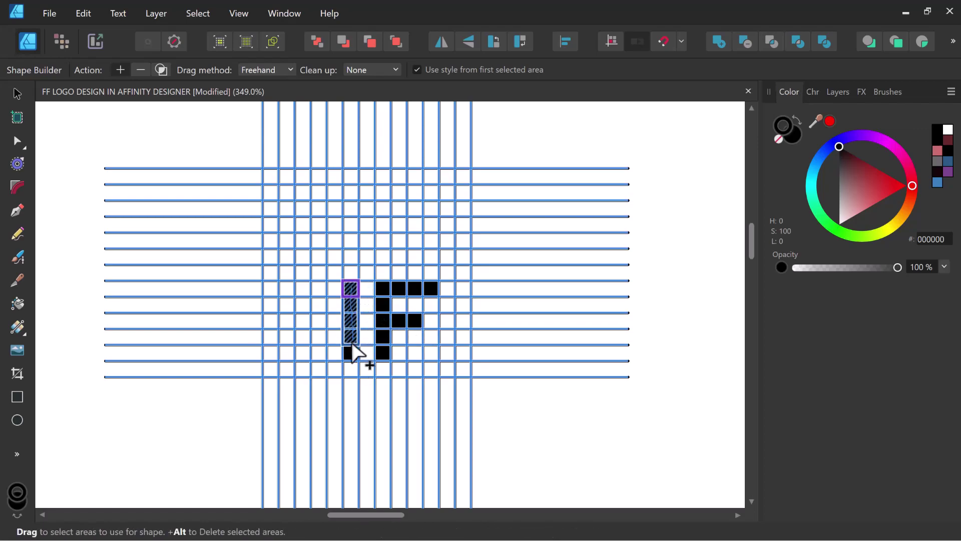
drag(352, 291, 308, 292)
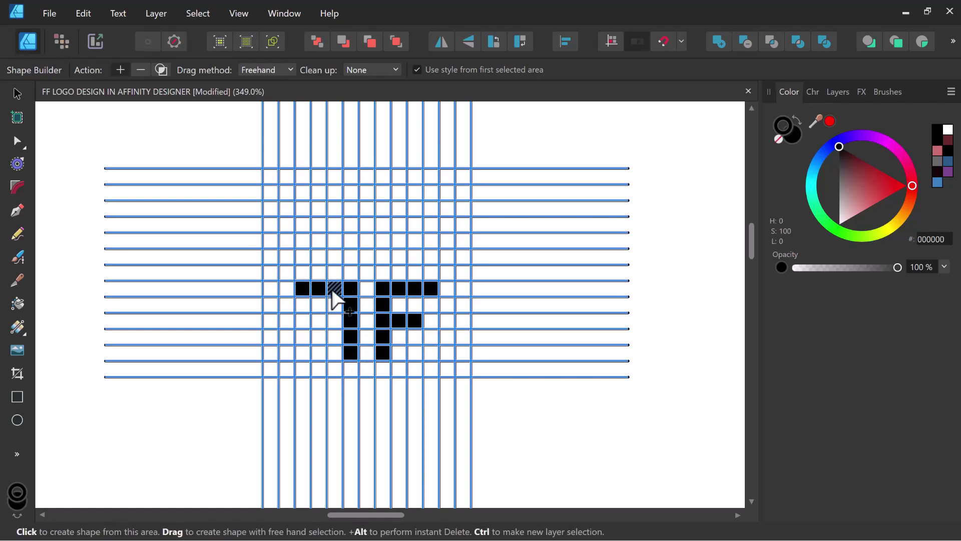
Fill the second F's middle bar cells
mouse_move(349, 323)
mouse_down()
mouse_move(332, 319)
mouse_move(336, 326)
mouse_move(334, 313)
mouse_move(302, 296)
mouse_up()
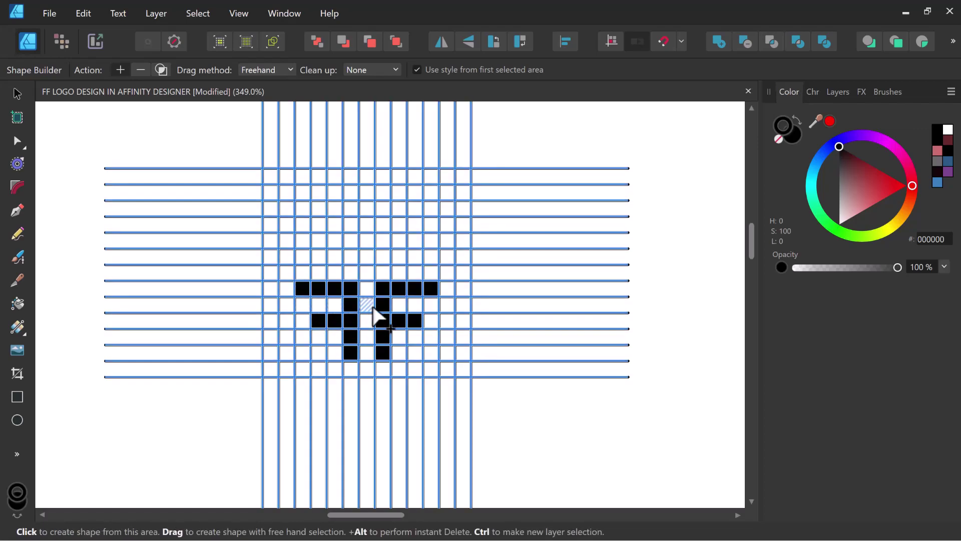
scroll(376, 315, down, 1)
scroll(398, 264, up, 1)
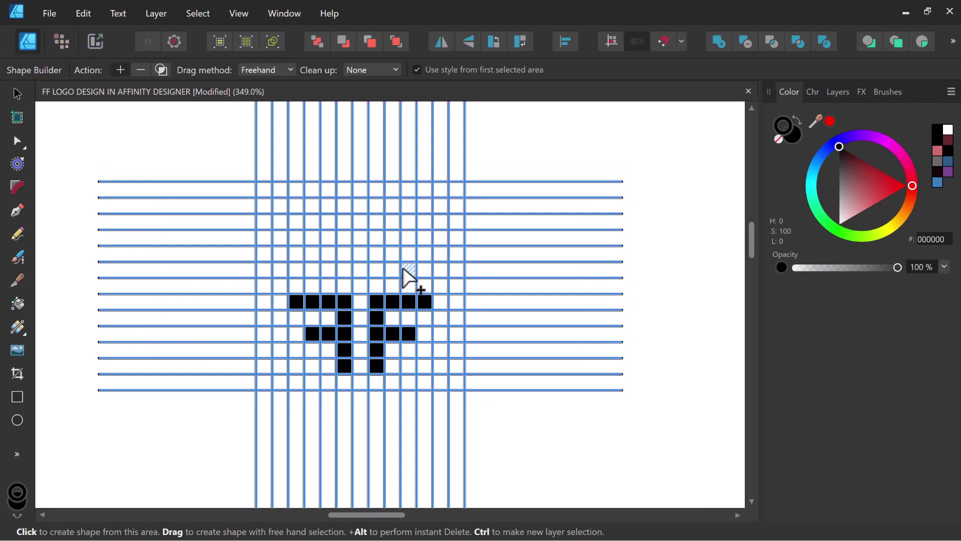
Fill the upper stems and arms above, making a symmetrical four-F cross
mouse_move(423, 267)
mouse_down()
mouse_move(380, 271)
mouse_move(378, 207)
mouse_up()
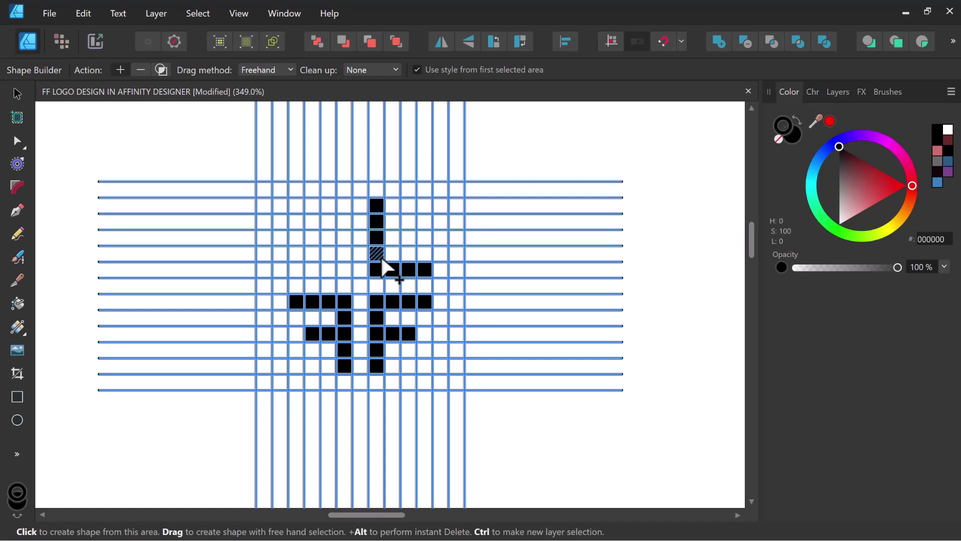
mouse_move(376, 273)
mouse_down()
mouse_move(383, 222)
mouse_move(386, 251)
mouse_move(410, 238)
mouse_move(403, 251)
mouse_up()
mouse_move(346, 268)
mouse_down()
mouse_move(301, 274)
mouse_move(348, 263)
mouse_up()
mouse_move(350, 212)
mouse_down()
mouse_move(343, 247)
mouse_move(325, 249)
mouse_move(344, 245)
mouse_up()
scroll(369, 277, down, 2)
scroll(355, 310, up, 1)
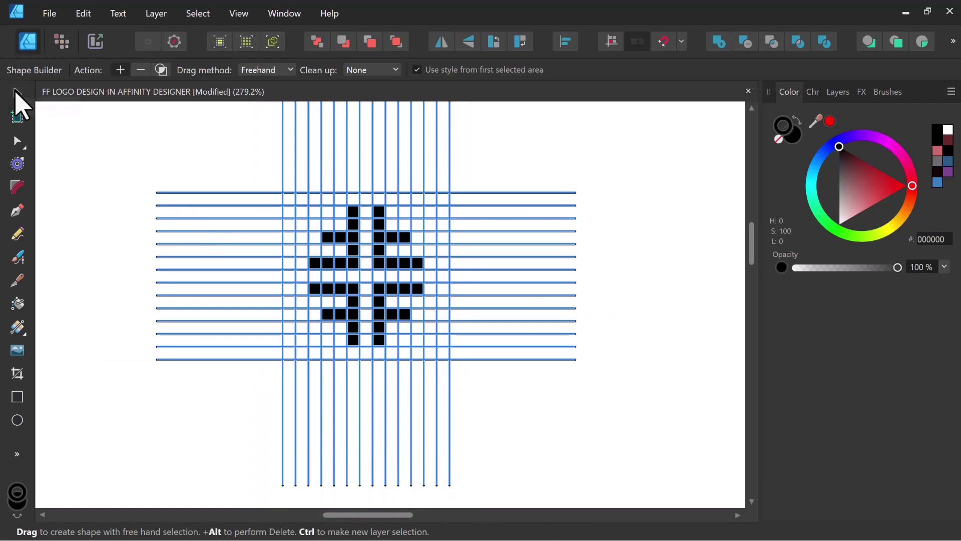
Round the top-right corner of the left F's stem with the Corner tool
click(17, 94)
click(259, 230)
click(346, 245)
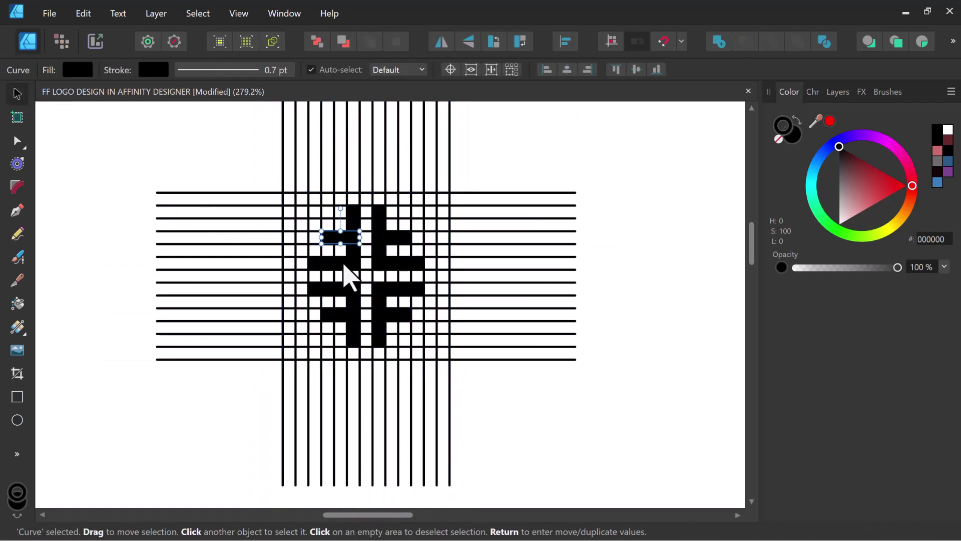
click(125, 220)
click(17, 187)
click(345, 265)
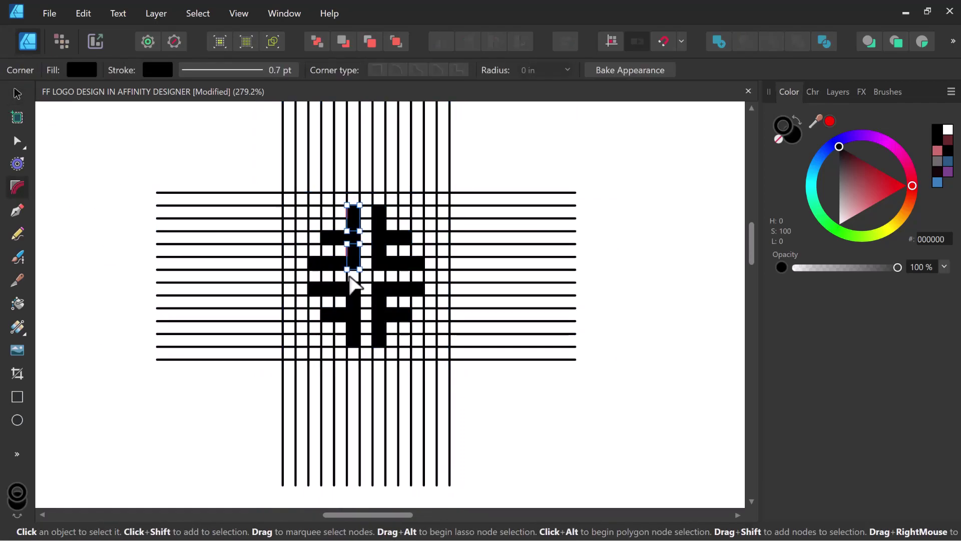
scroll(351, 215, up, 2)
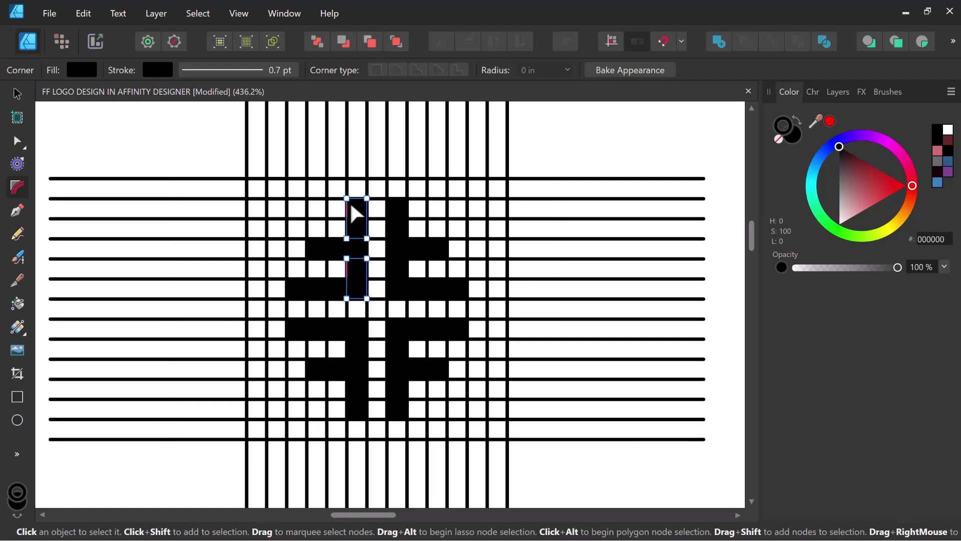
drag(367, 199, 353, 215)
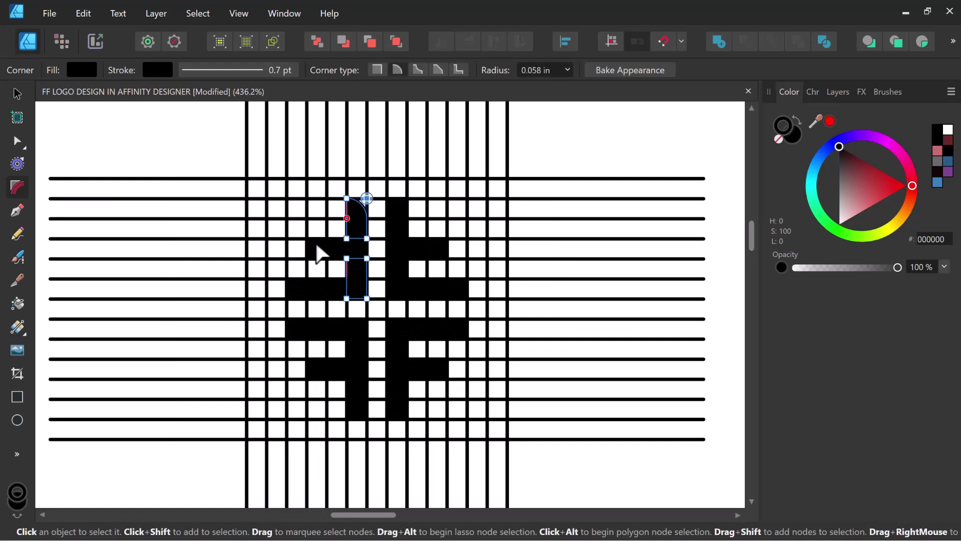
Round the left corner of the F's upper horizontal bar
click(315, 248)
scroll(363, 232, down, 2)
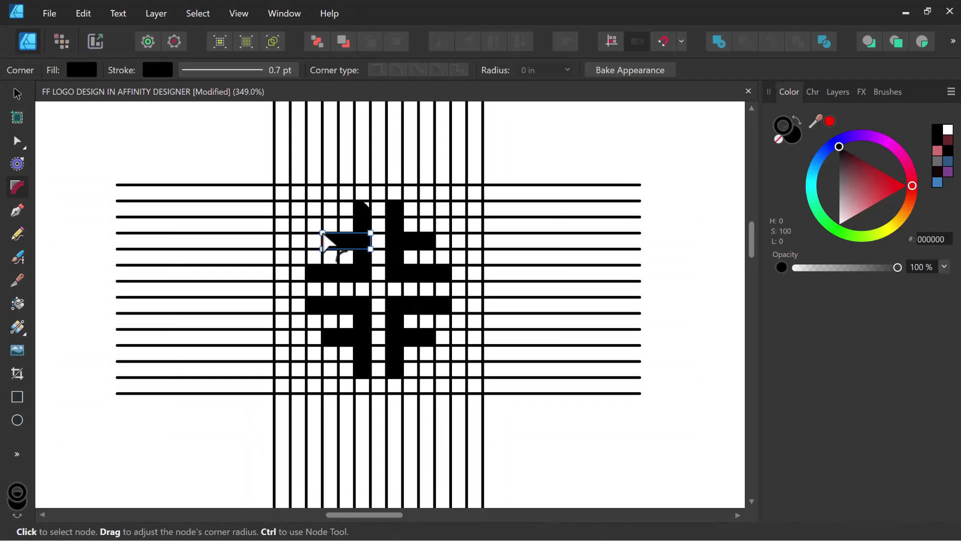
drag(324, 233, 322, 280)
click(315, 275)
scroll(328, 282, down, 2)
scroll(350, 260, up, 2)
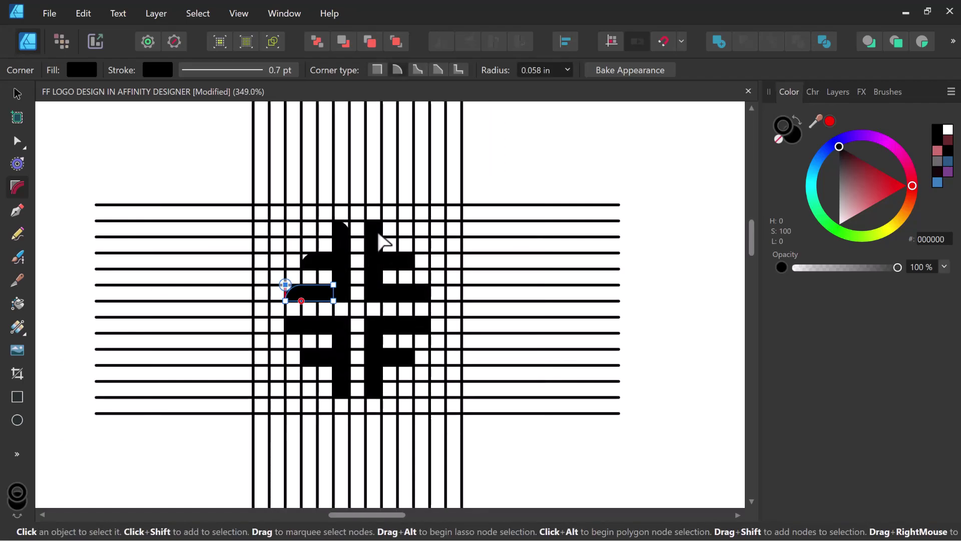
Round the top of the right stem and the lower crossbar's right corners
click(374, 240)
click(381, 221)
mouse_move(374, 238)
mouse_down()
mouse_move(398, 267)
mouse_move(408, 260)
mouse_move(408, 299)
mouse_up()
click(420, 266)
click(421, 295)
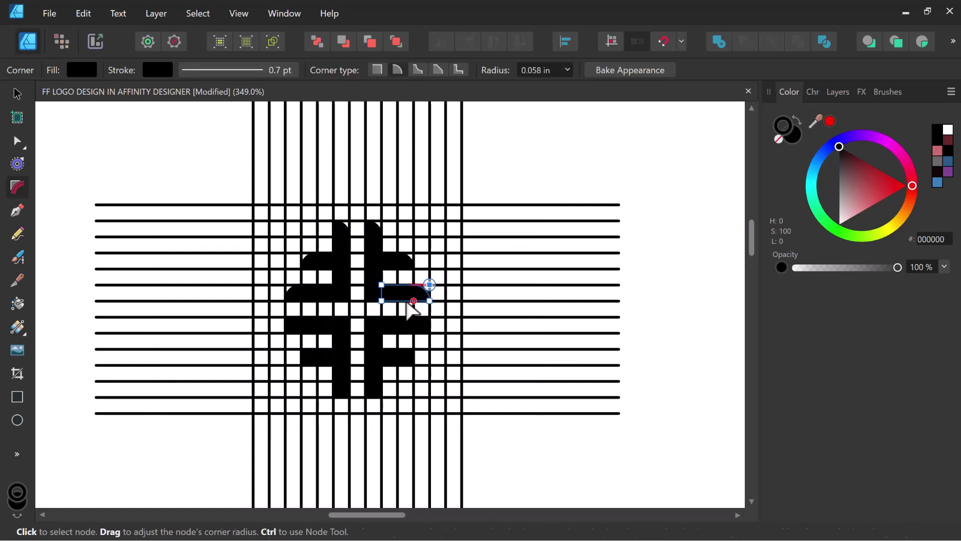
click(405, 328)
drag(430, 330, 415, 314)
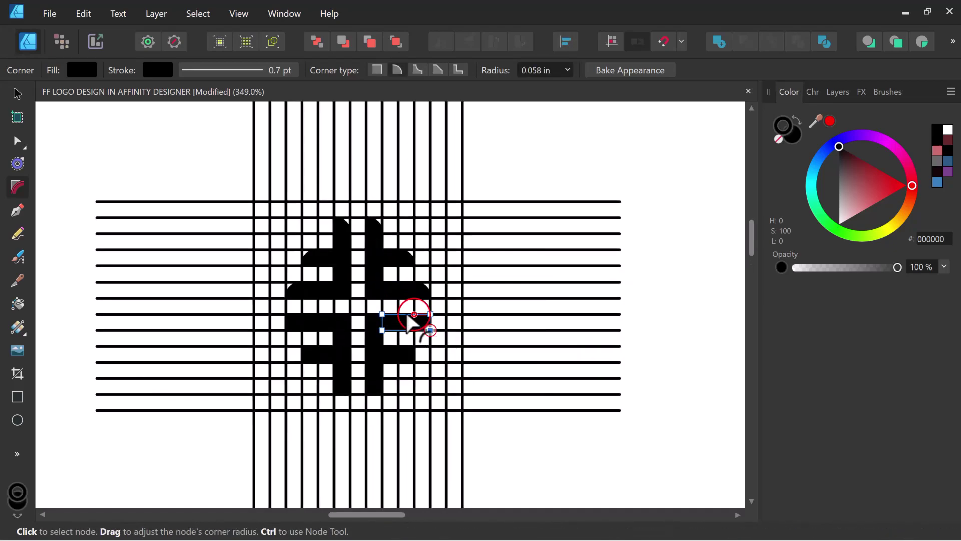
Round the small rectangle below and the bottom of the right stem
click(400, 358)
drag(415, 362, 398, 350)
scroll(403, 358, down, 1)
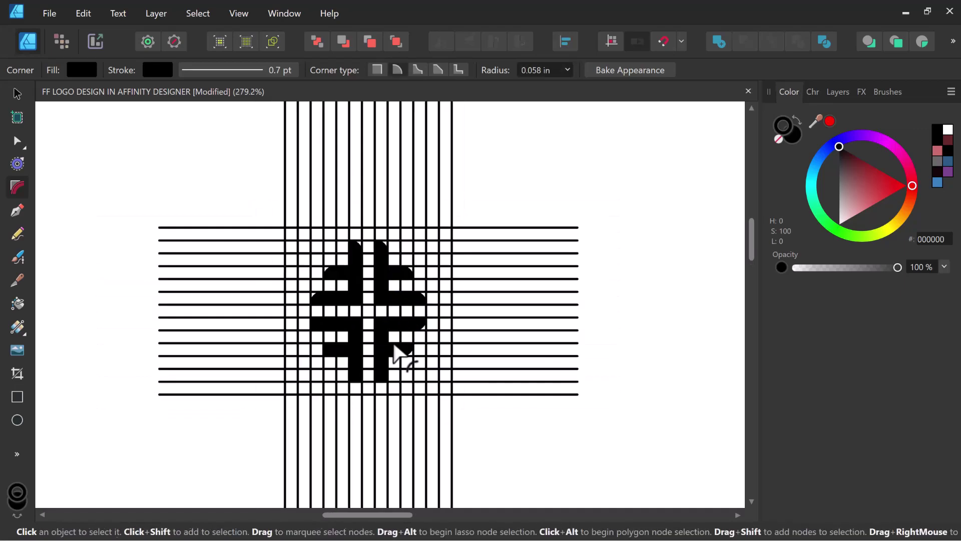
scroll(407, 354, up, 3)
click(400, 388)
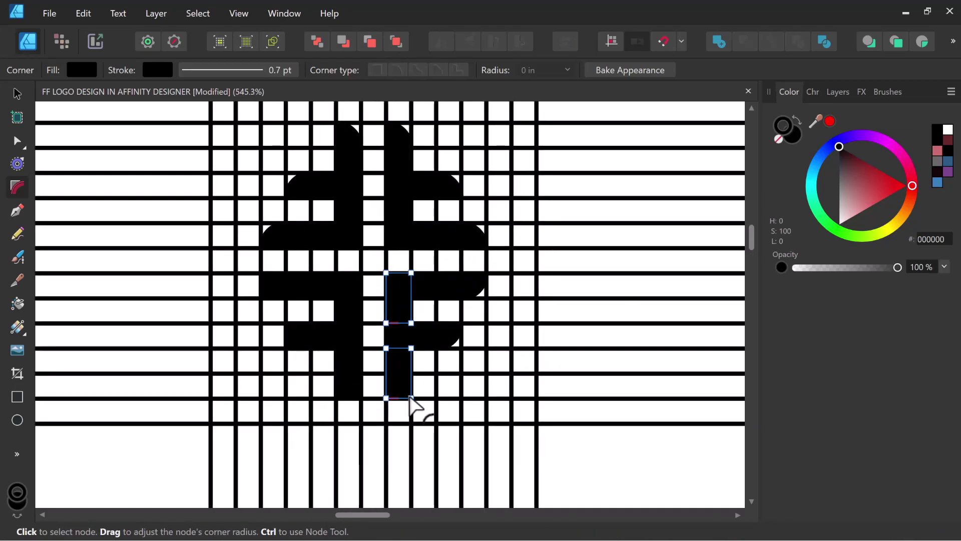
drag(410, 398, 402, 394)
scroll(365, 386, down, 3)
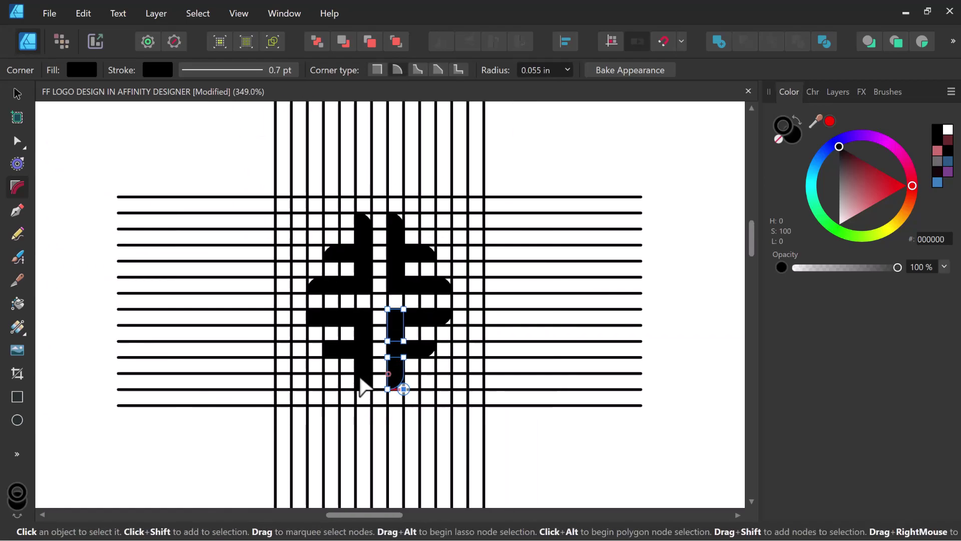
scroll(369, 380, up, 1)
scroll(356, 396, up, 2)
Round the bottom-left corner of the lower horizontal bar
ctrl+click(323, 345)
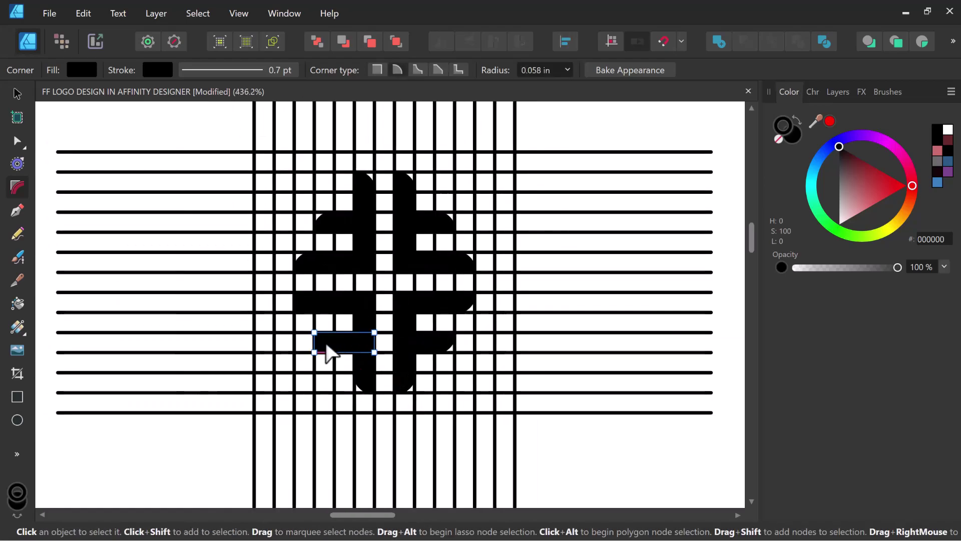
click(314, 352)
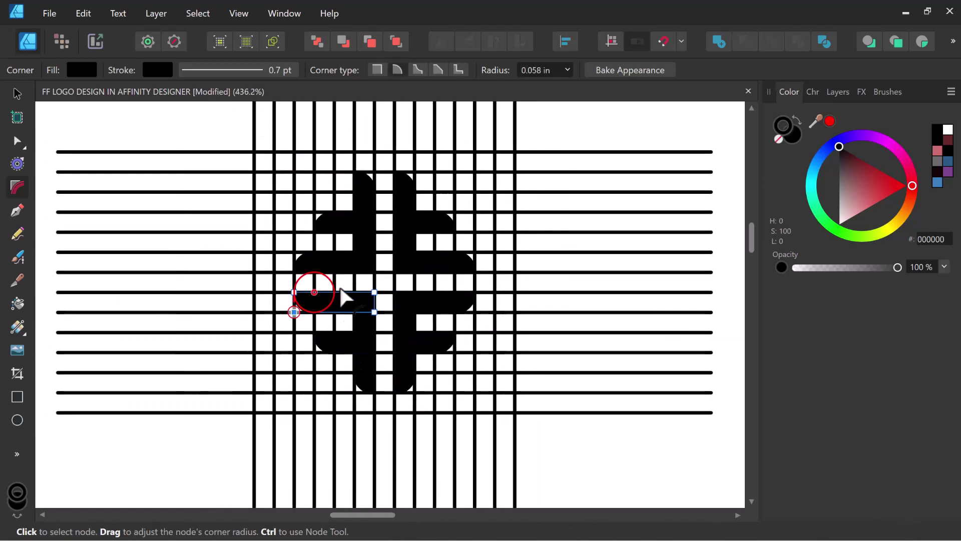
scroll(350, 285, down, 2)
scroll(356, 277, down, 1)
Select the grid and logo and Alt-drag a copy to the right
click(12, 94)
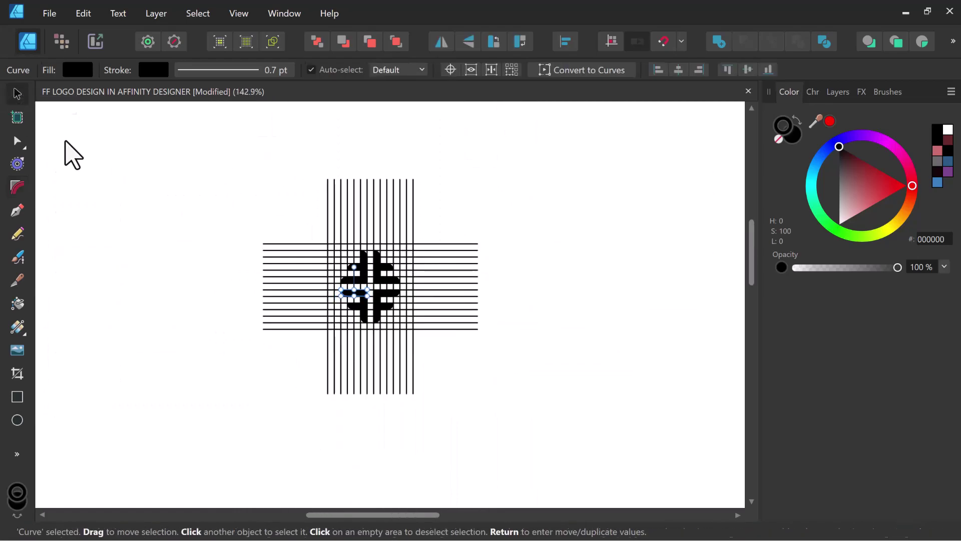
click(189, 227)
scroll(189, 226, down, 2)
drag(181, 171, 380, 326)
scroll(283, 265, up, 2)
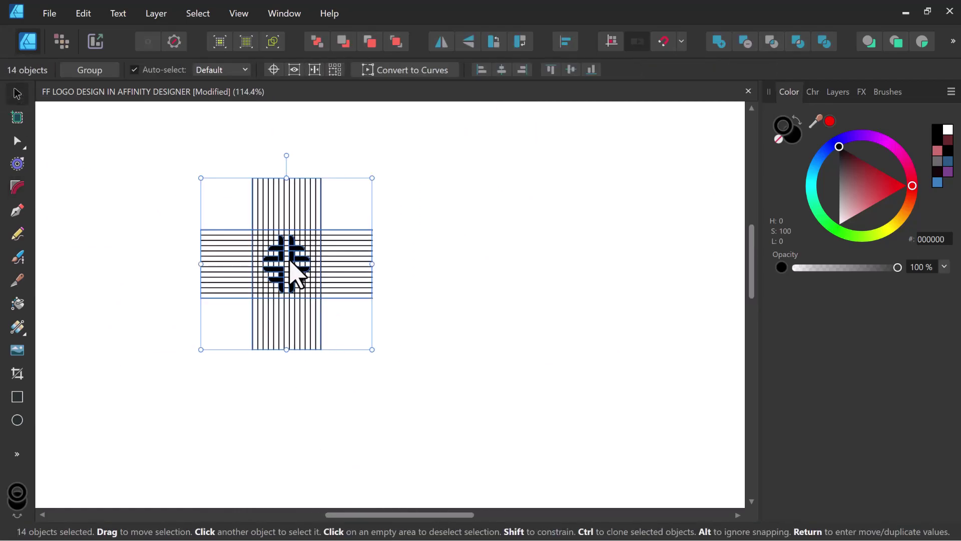
drag(285, 273, 534, 285)
Repeat the duplicate with Ctrl+J for a third copy, then deselect
scroll(594, 276, down, 2)
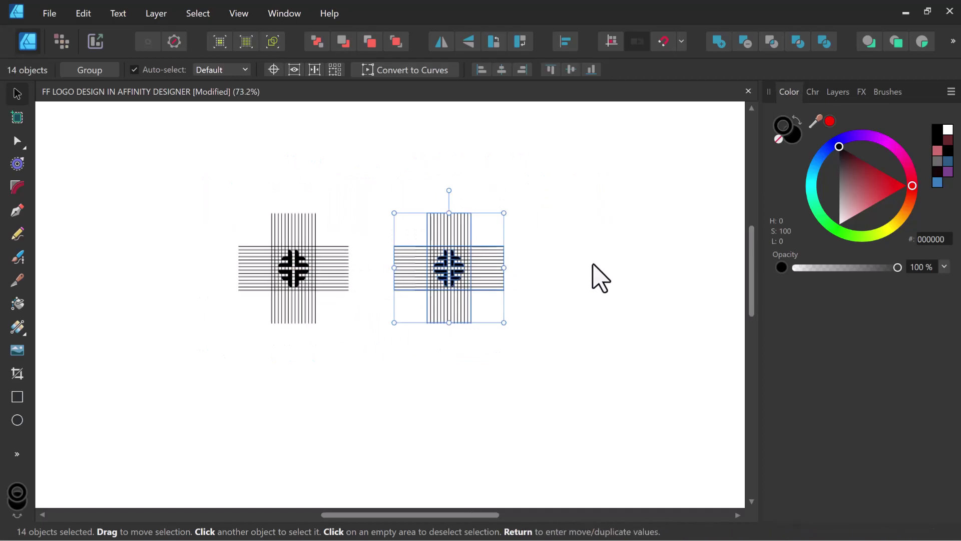
scroll(545, 274, up, 1)
key(ctrl+j)
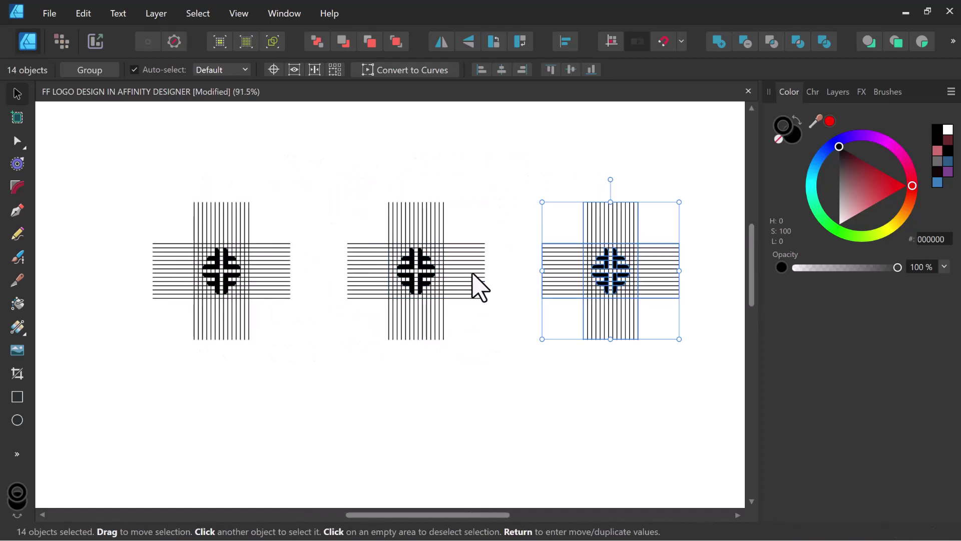
click(345, 336)
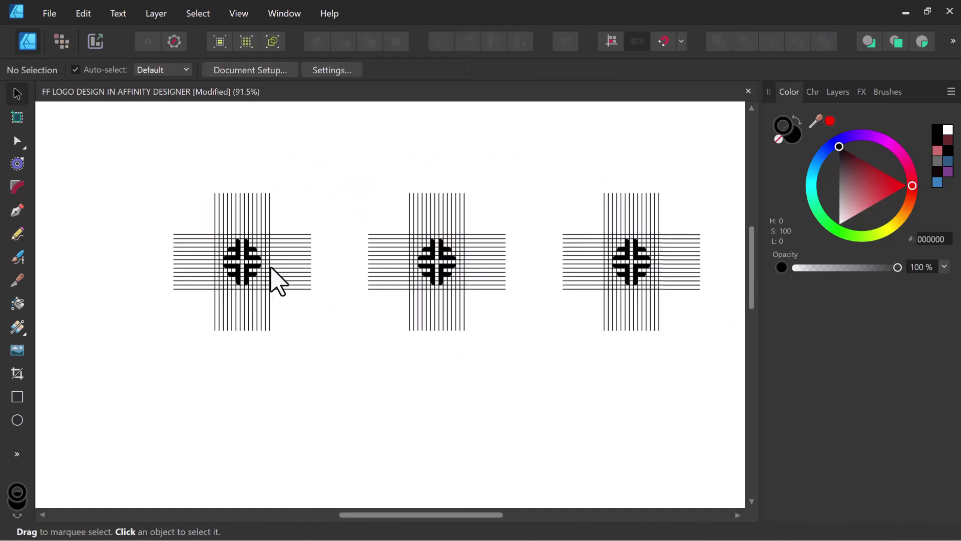
scroll(270, 271, up, 2)
scroll(315, 262, down, 2)
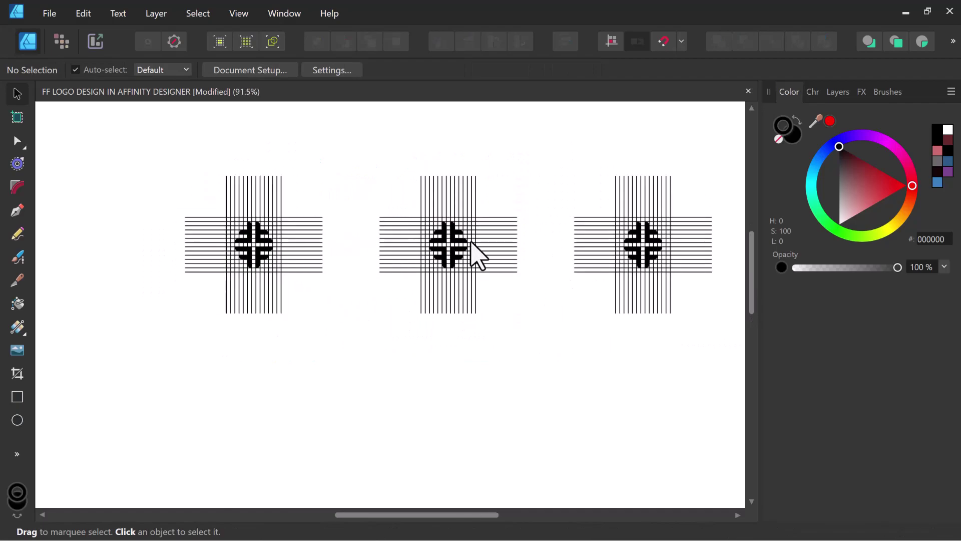
scroll(451, 253, up, 5)
Round extra inner corners on the middle logo's stems and horizontal bar
click(421, 248)
scroll(420, 248, up, 2)
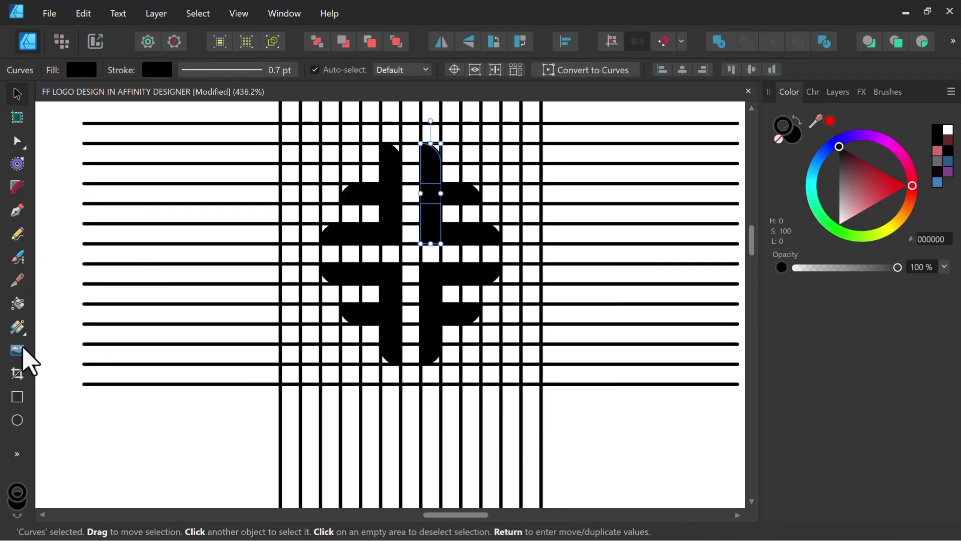
click(17, 187)
scroll(431, 251, up, 1)
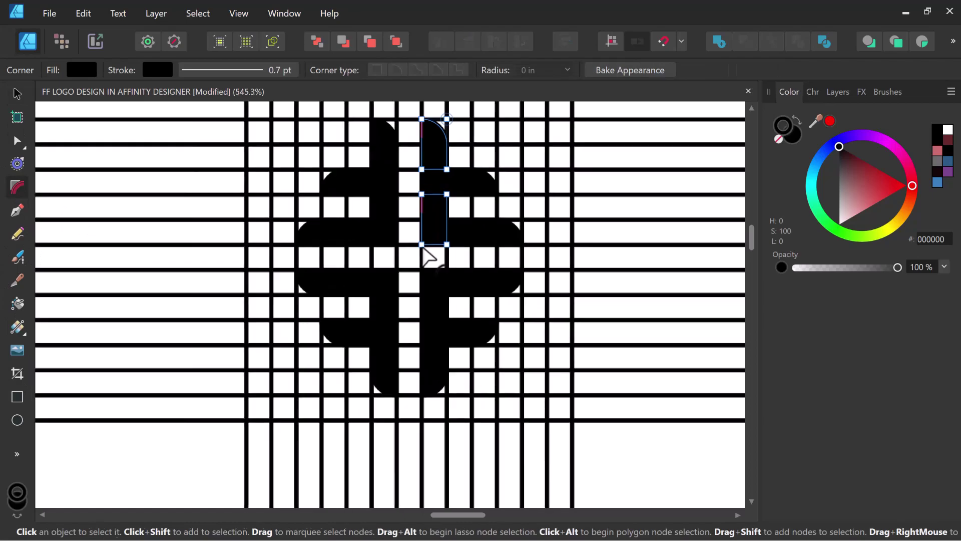
ctrl+click(383, 240)
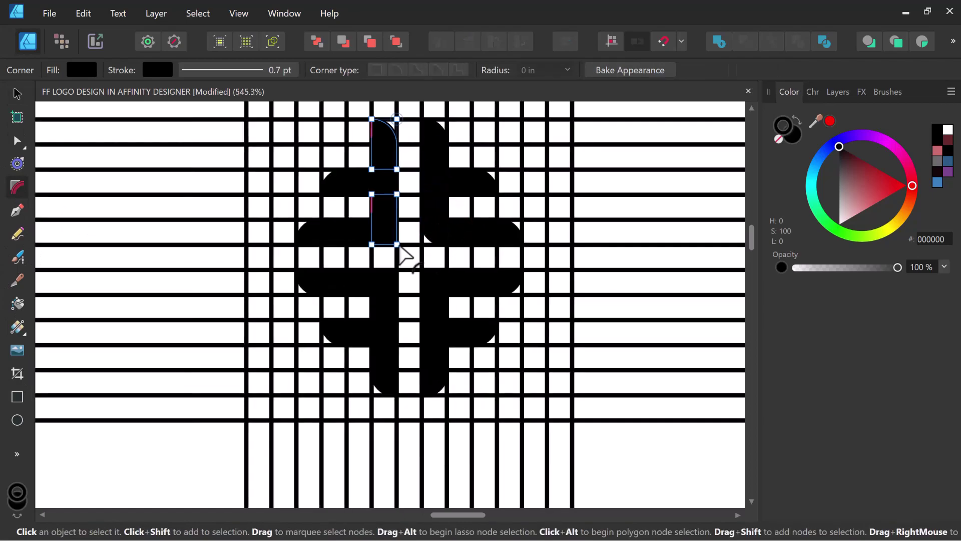
ctrl+click(390, 281)
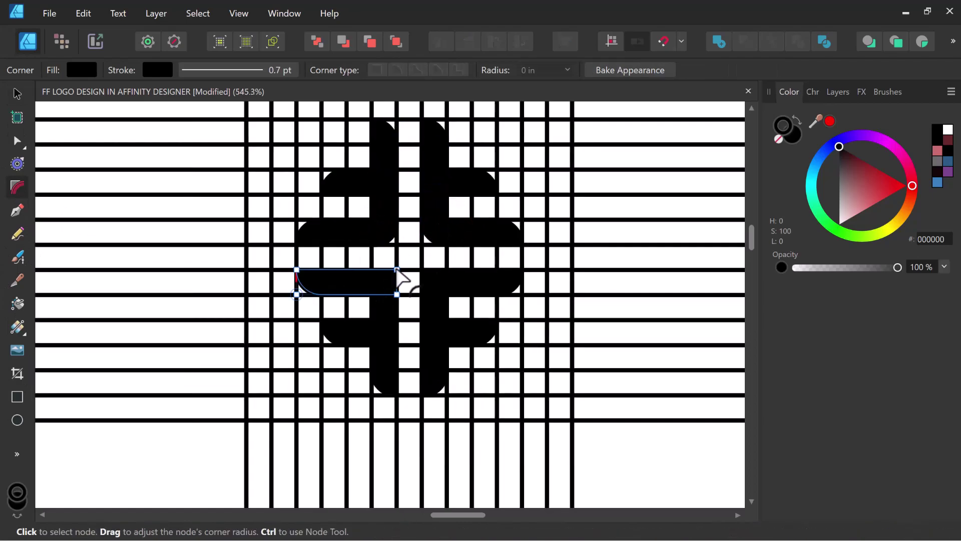
drag(400, 279, 443, 283)
ctrl+click(443, 282)
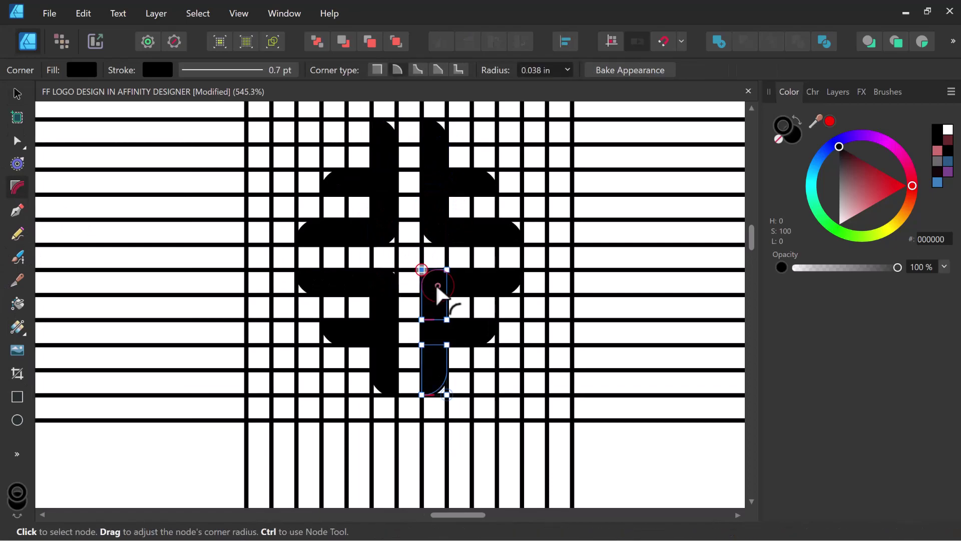
scroll(407, 280, down, 10)
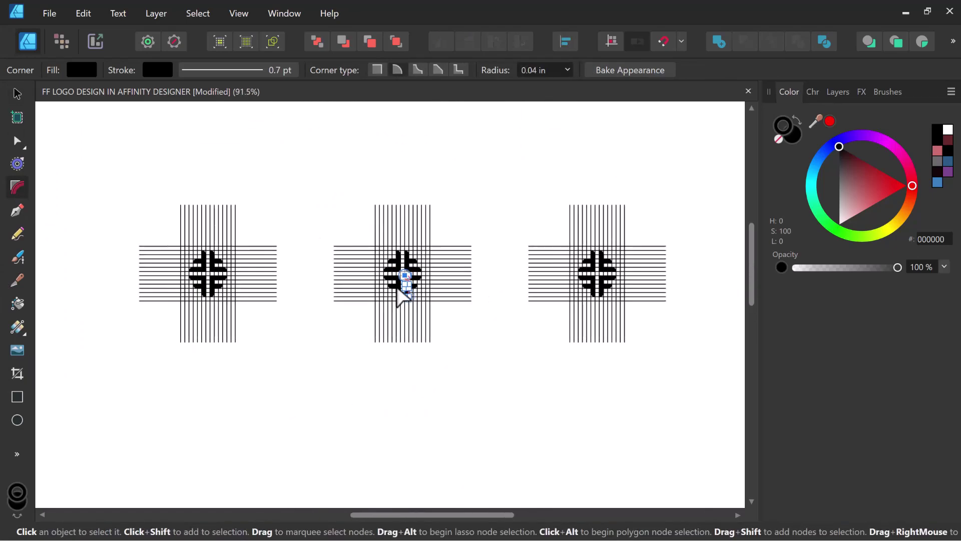
Delete the right-hand logo together with its grid lines
key(v)
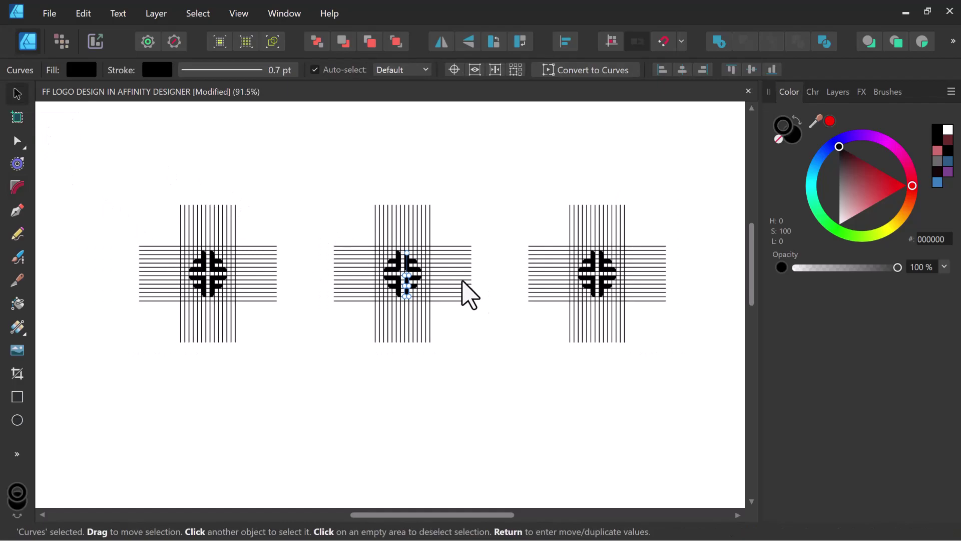
scroll(480, 300, down, 1)
drag(491, 200, 647, 369)
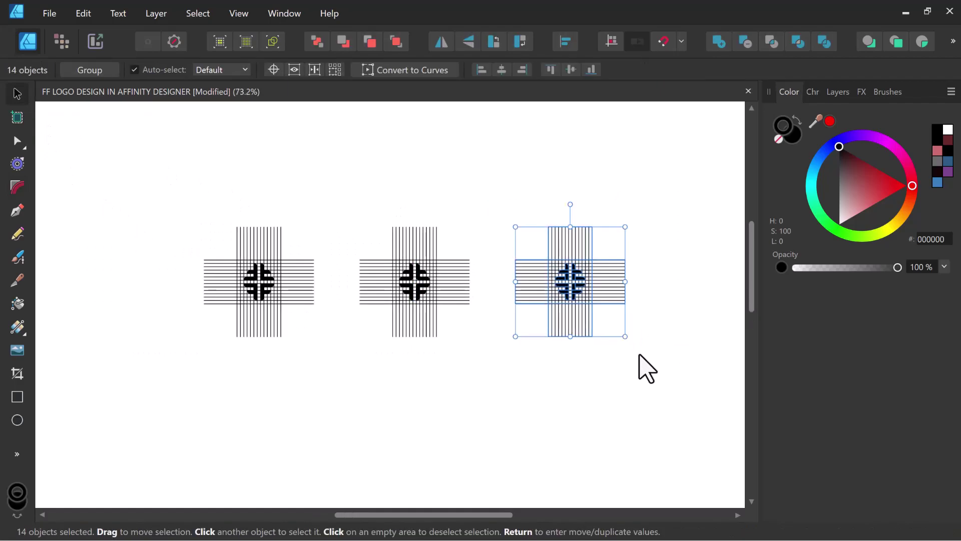
key(Delete)
scroll(415, 278, up, 3)
click(548, 264)
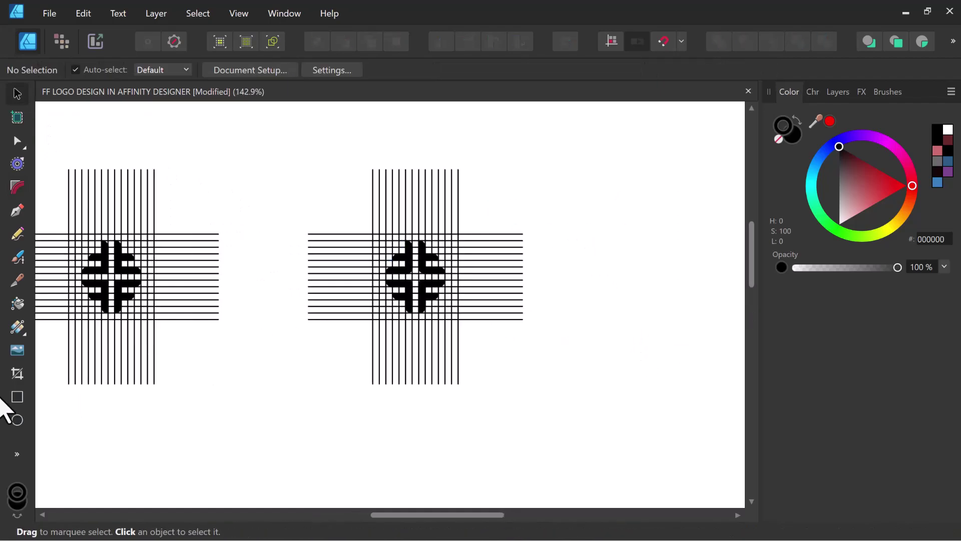
Draw a small circle at the middle logo's centre
click(17, 420)
scroll(404, 257, up, 6)
scroll(405, 258, up, 3)
drag(405, 256, 432, 289)
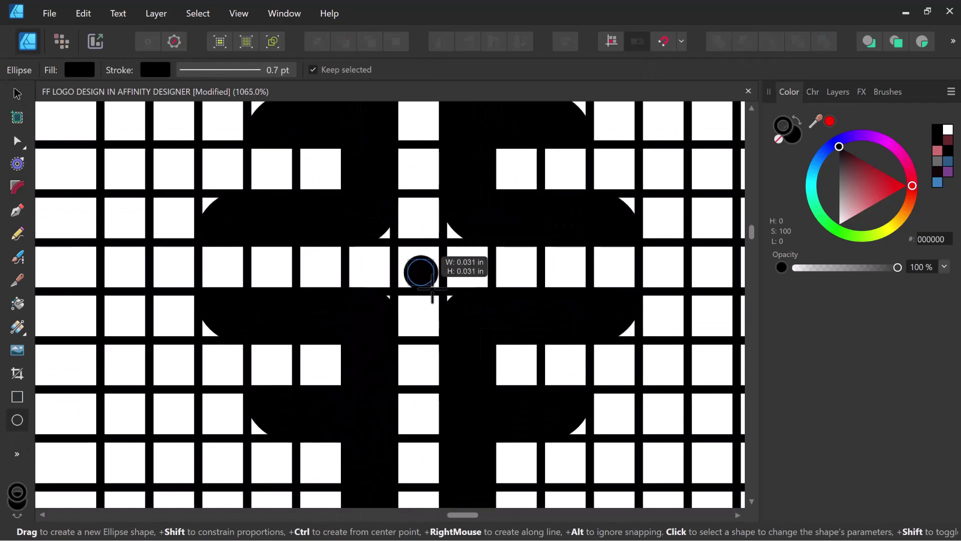
scroll(418, 273, up, 2)
key(v)
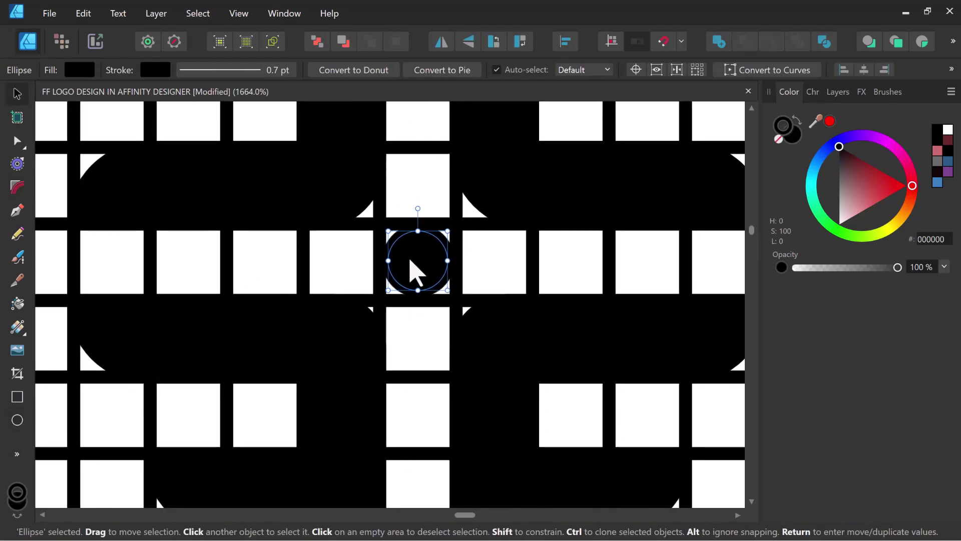
Select the dotted logo with its grid and Alt-drag a copy to the right
scroll(415, 273, down, 1)
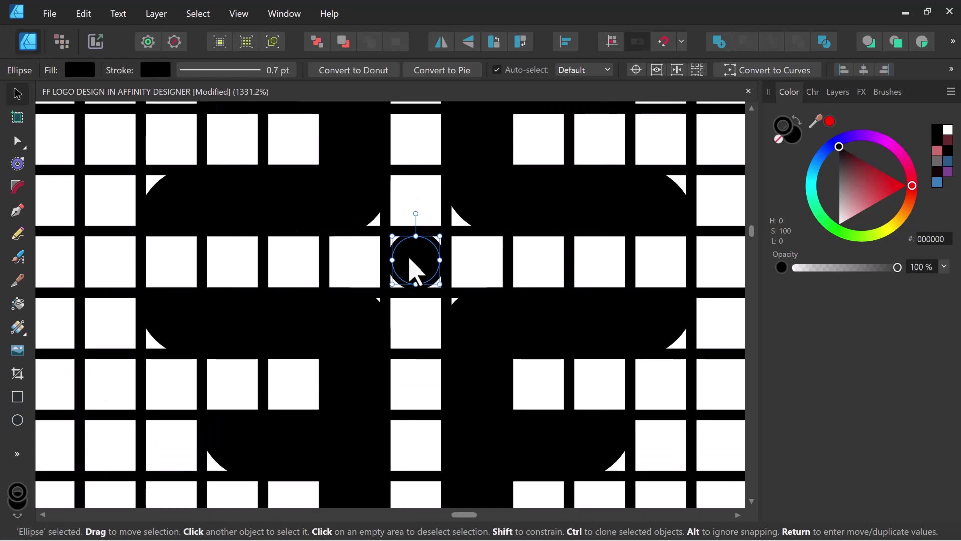
scroll(416, 273, down, 5)
scroll(408, 269, down, 2)
scroll(403, 258, up, 3)
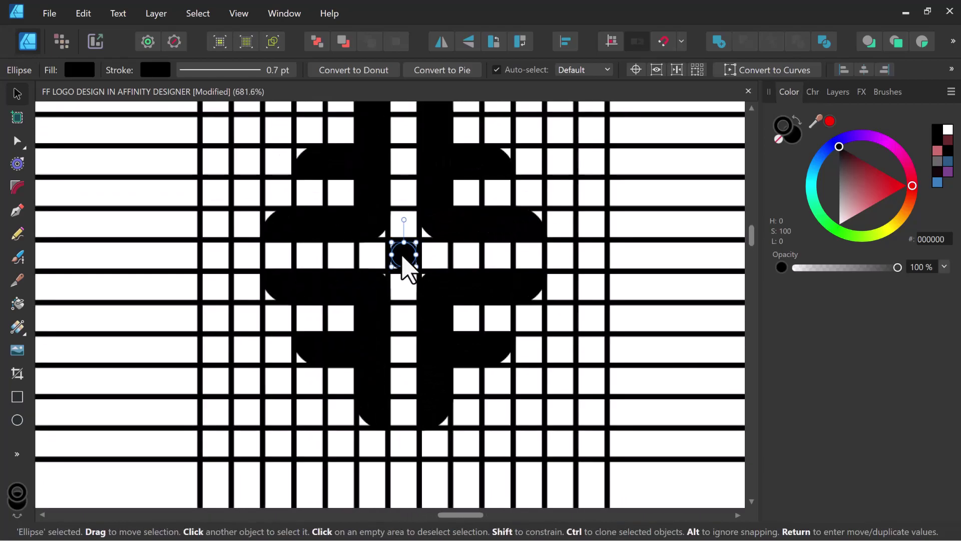
scroll(404, 262, down, 10)
drag(506, 178, 333, 347)
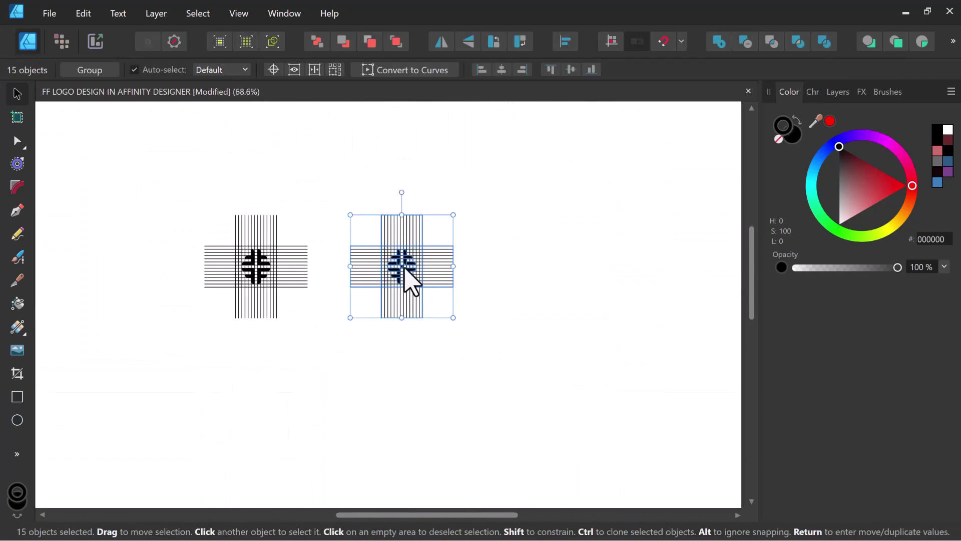
drag(405, 279, 538, 287)
Shift-select all three logos' shapes and Alt-drag grid-free copies below the grids
click(289, 311)
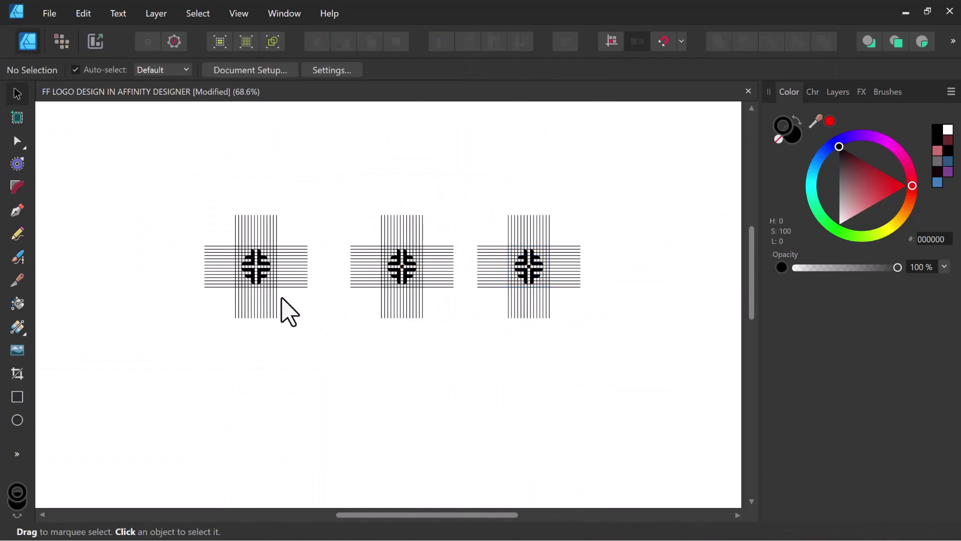
drag(202, 226, 273, 303)
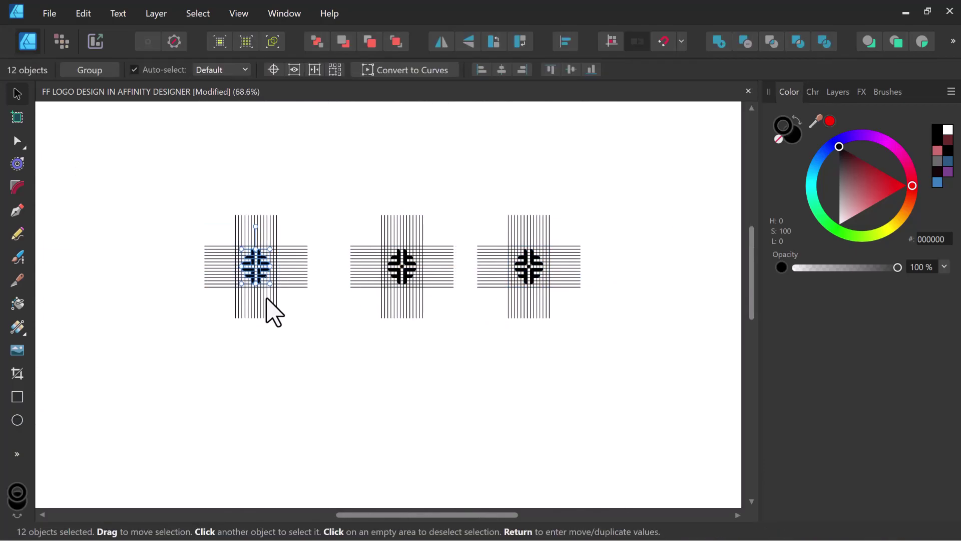
drag(375, 228, 423, 285)
drag(482, 231, 536, 280)
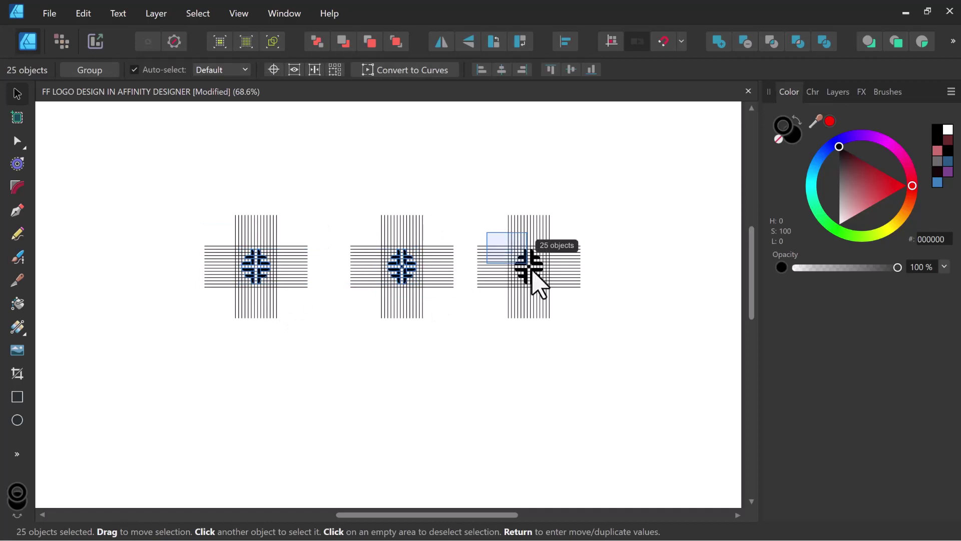
scroll(414, 261, down, 2)
mouse_move(408, 263)
mouse_down()
mouse_move(411, 342)
mouse_move(415, 324)
mouse_up()
click(468, 347)
scroll(393, 339, up, 3)
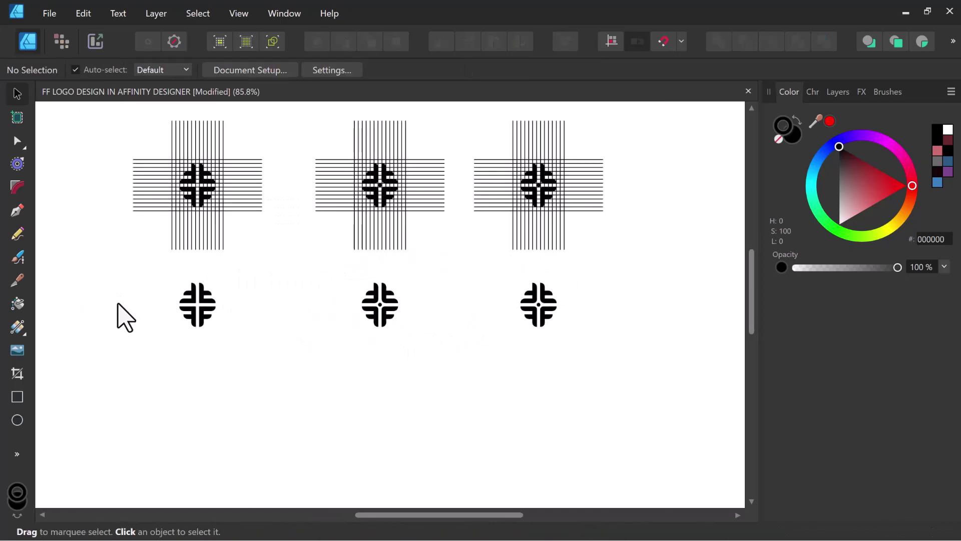
scroll(172, 309, up, 1)
scroll(180, 313, up, 1)
scroll(210, 317, down, 1)
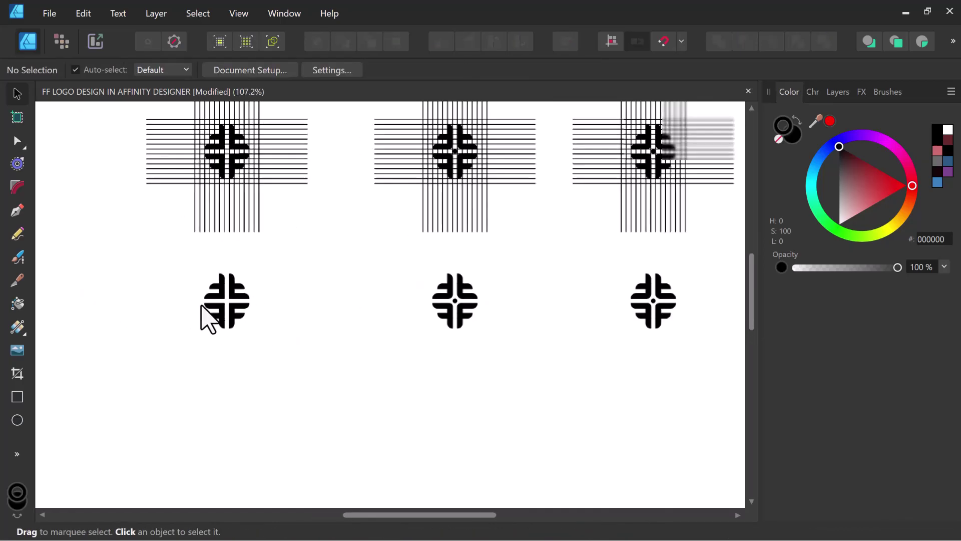
scroll(210, 300, up, 1)
Rotate the lower left logo 45° into an X shape and shrink it slightly
mouse_move(180, 254)
mouse_down()
mouse_move(281, 350)
mouse_move(275, 305)
mouse_up()
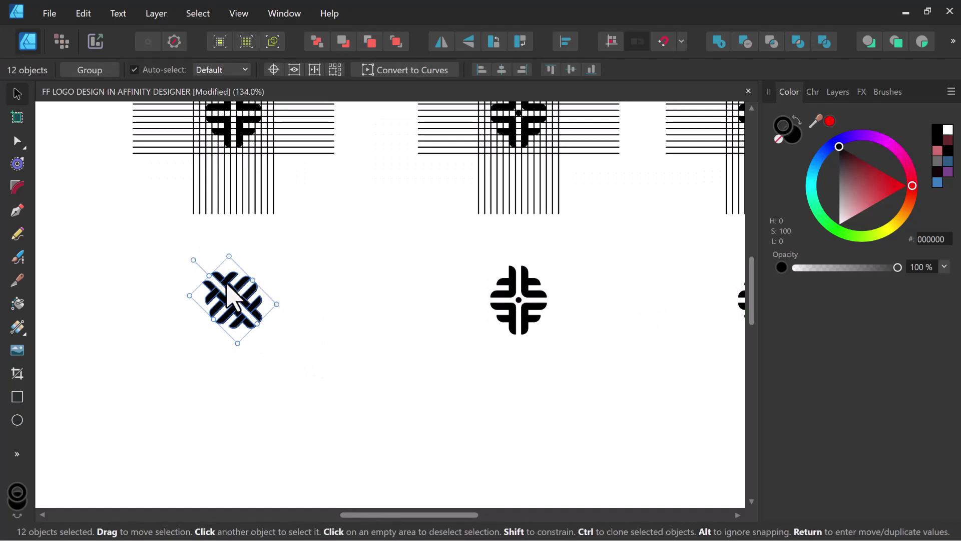
drag(213, 275, 221, 285)
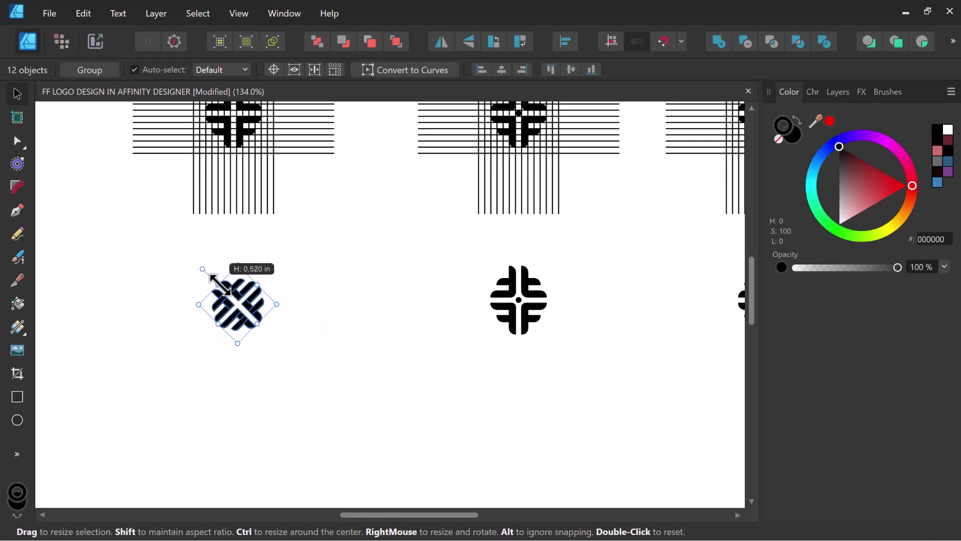
click(337, 343)
scroll(243, 354, down, 3)
scroll(414, 369, up, 2)
scroll(405, 336, up, 1)
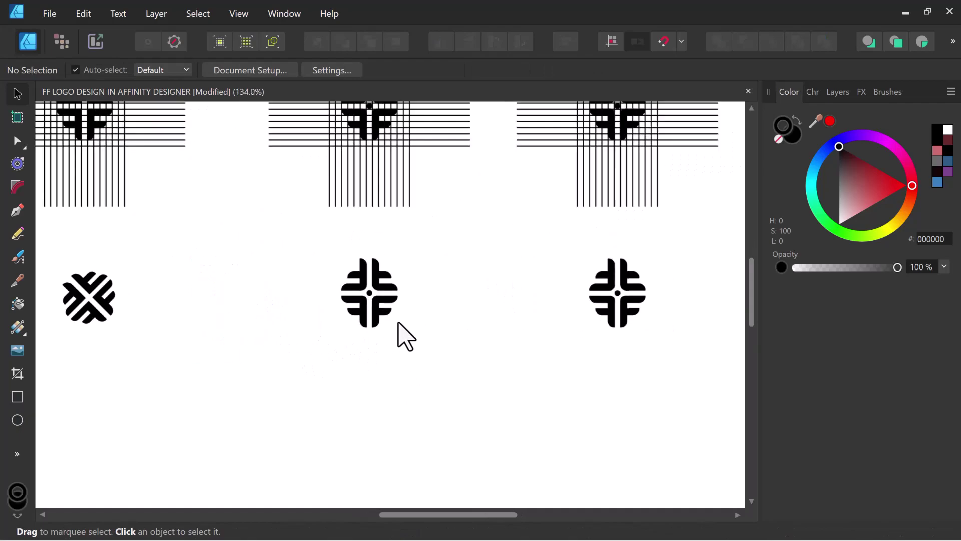
scroll(549, 263, down, 2)
drag(551, 250, 620, 314)
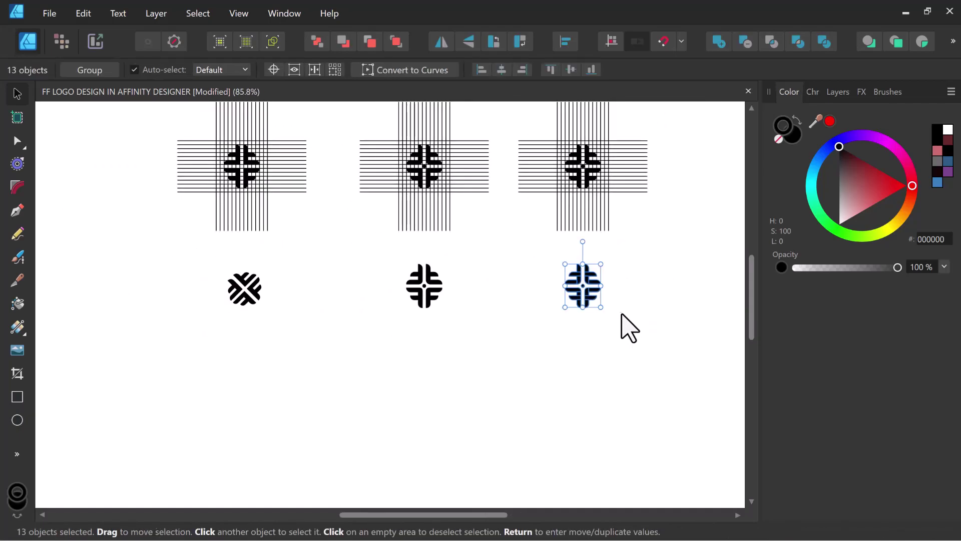
Widen the lower right logo slightly and enlarge its centre dot
scroll(586, 287, up, 3)
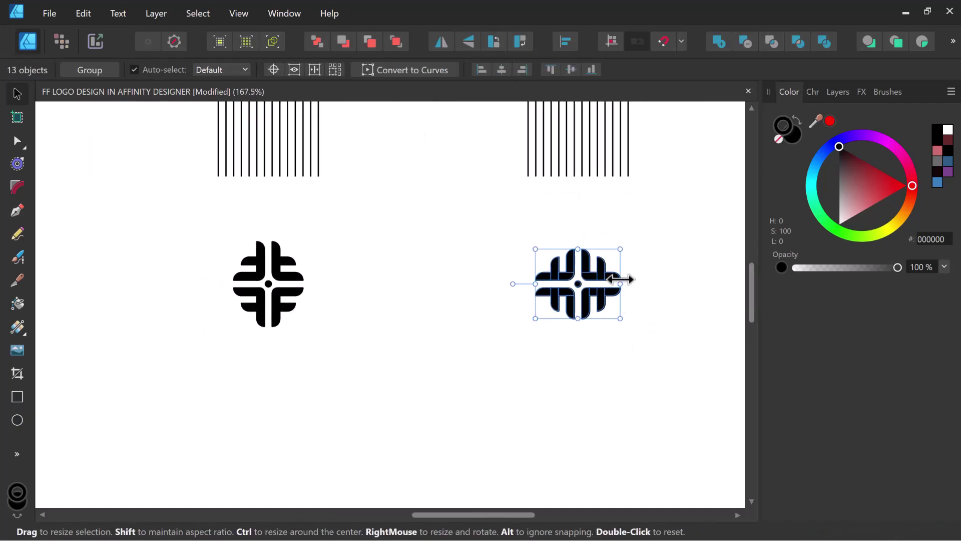
drag(619, 284, 614, 284)
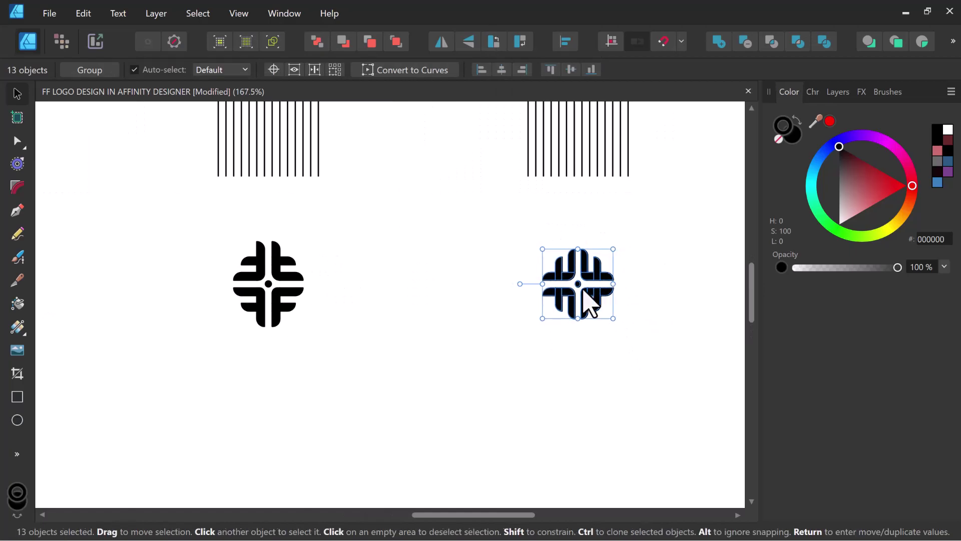
click(486, 284)
scroll(573, 300, up, 3)
scroll(602, 285, up, 2)
click(603, 279)
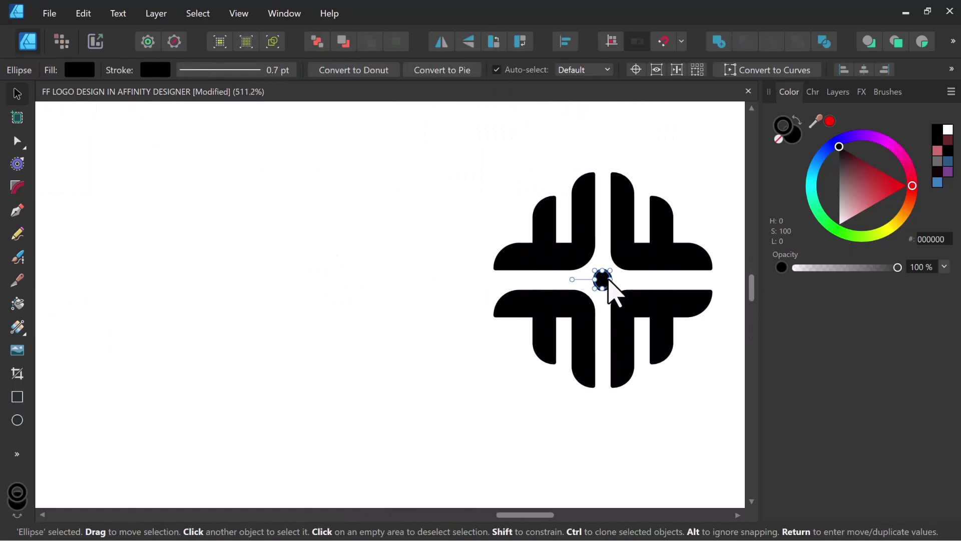
click(540, 280)
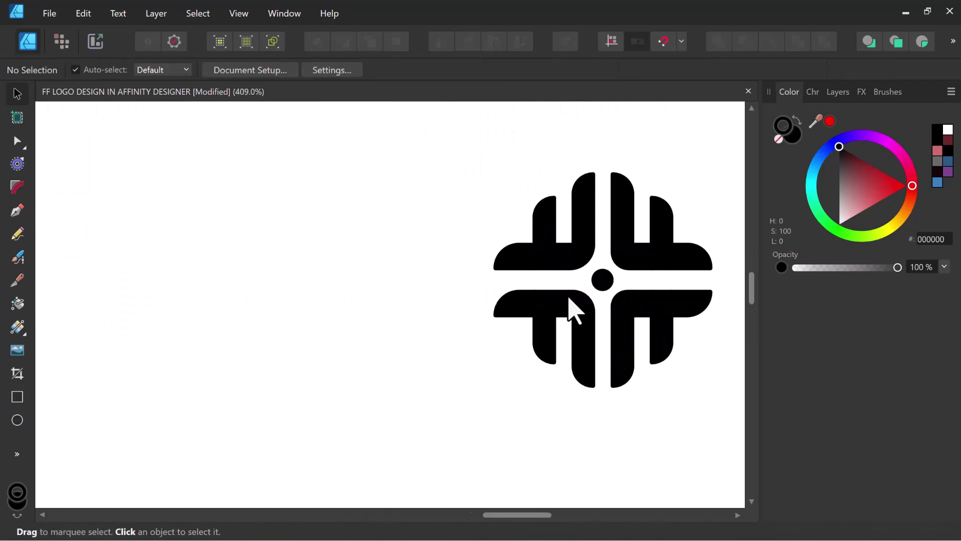
scroll(568, 307, down, 5)
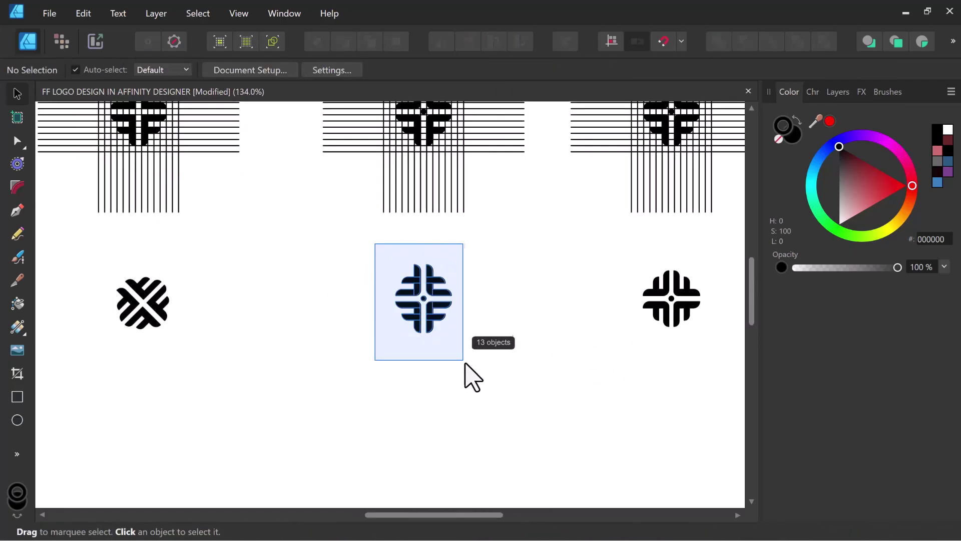
Stretch the lower middle logo taller and resize its centre dot
click(423, 325)
scroll(424, 332, up, 1)
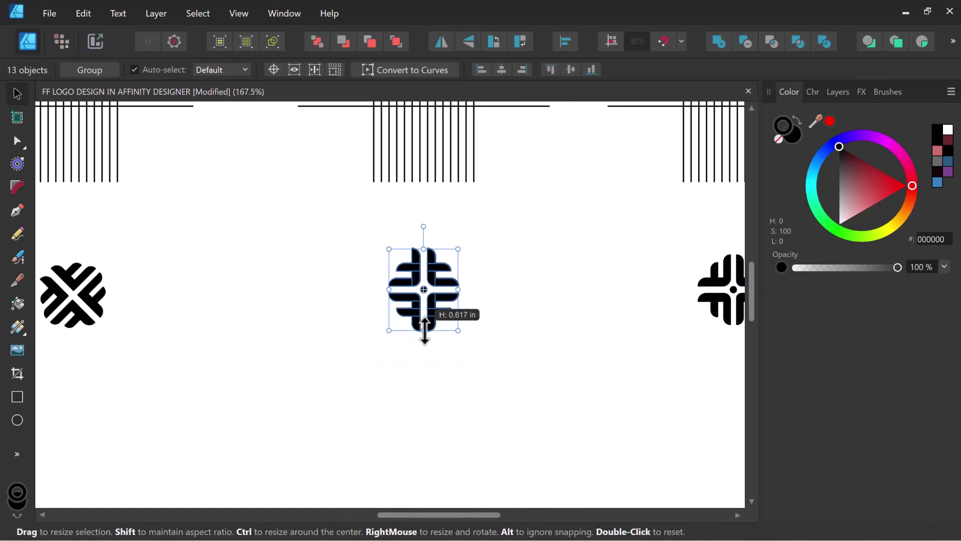
scroll(425, 316, up, 4)
scroll(426, 302, up, 4)
click(424, 297)
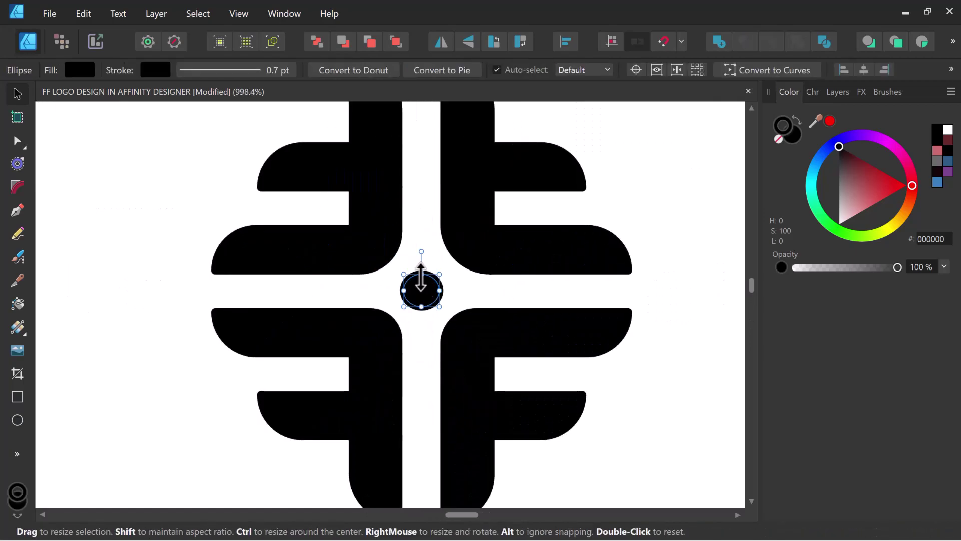
scroll(422, 275, down, 3)
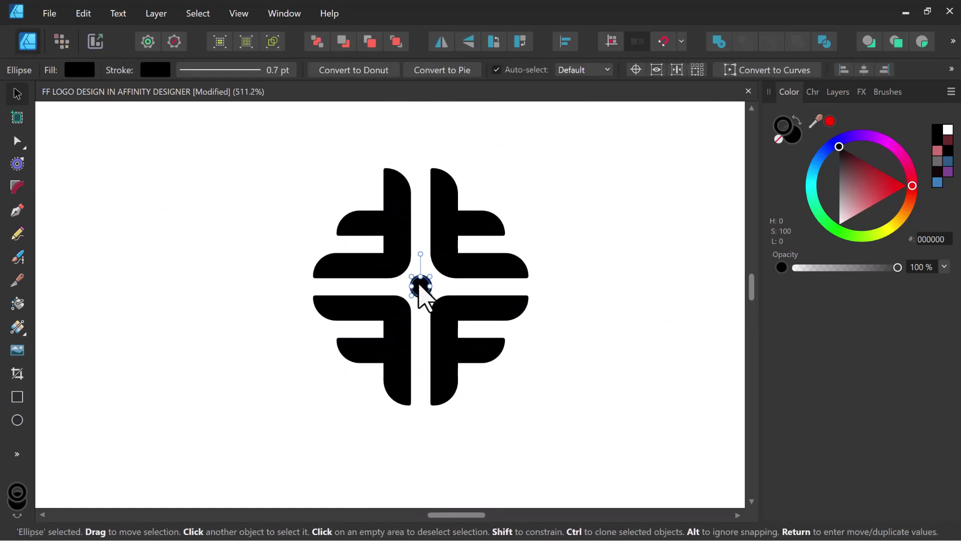
scroll(424, 295, down, 7)
click(269, 318)
Combine the left logo's top and left pieces into one shape with the Add boolean
scroll(265, 368, down, 5)
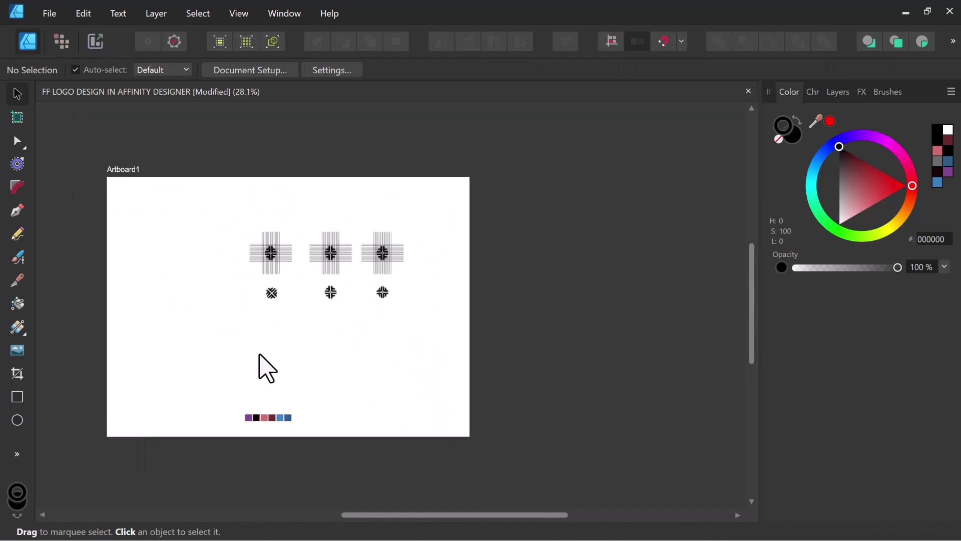
drag(264, 422, 321, 444)
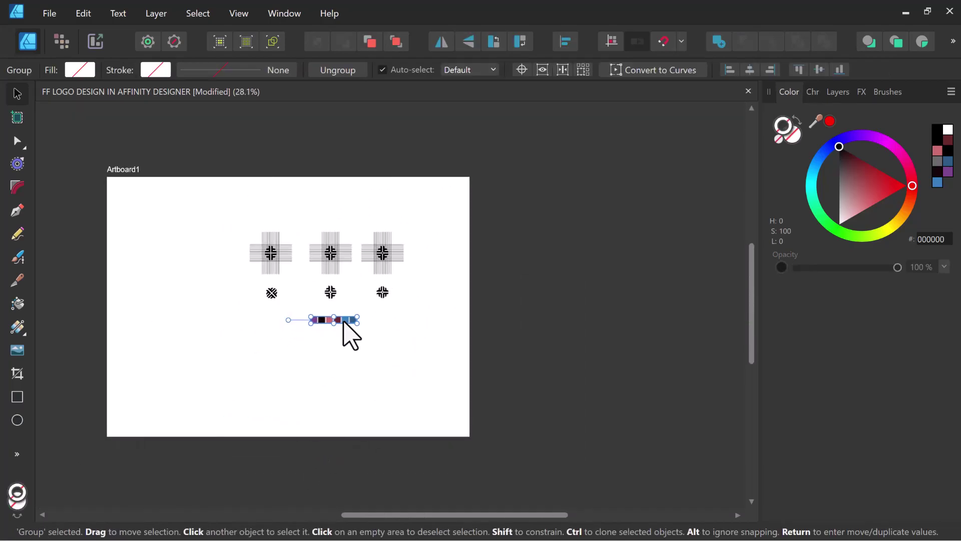
scroll(292, 327, up, 3)
scroll(265, 303, up, 3)
click(163, 239)
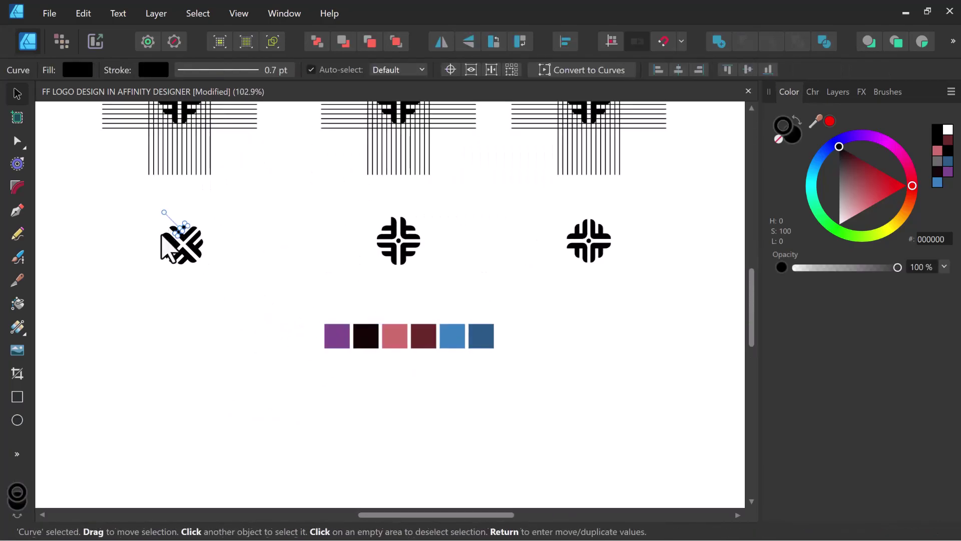
scroll(158, 232, up, 2)
click(154, 199)
click(217, 250)
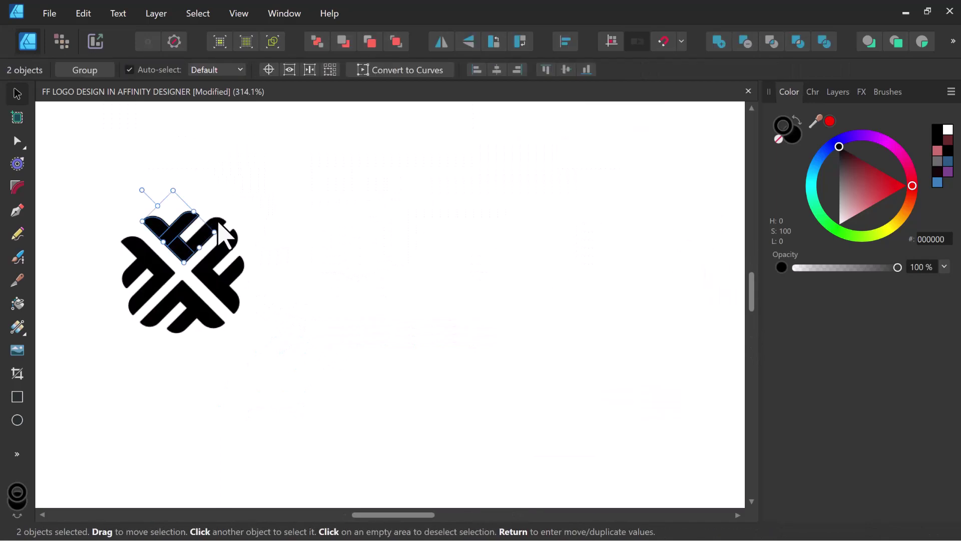
shift+click(197, 231)
scroll(210, 240, up, 1)
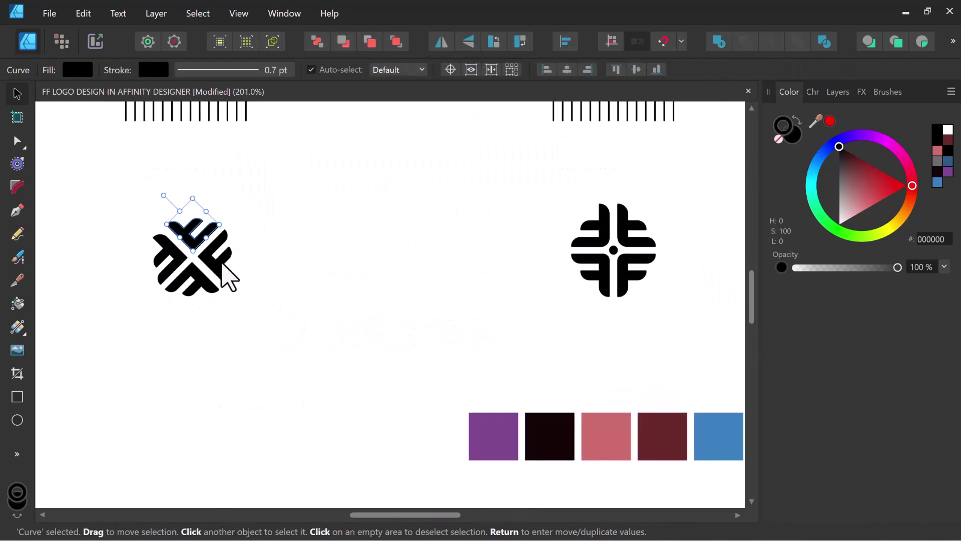
scroll(210, 256, up, 2)
click(152, 277)
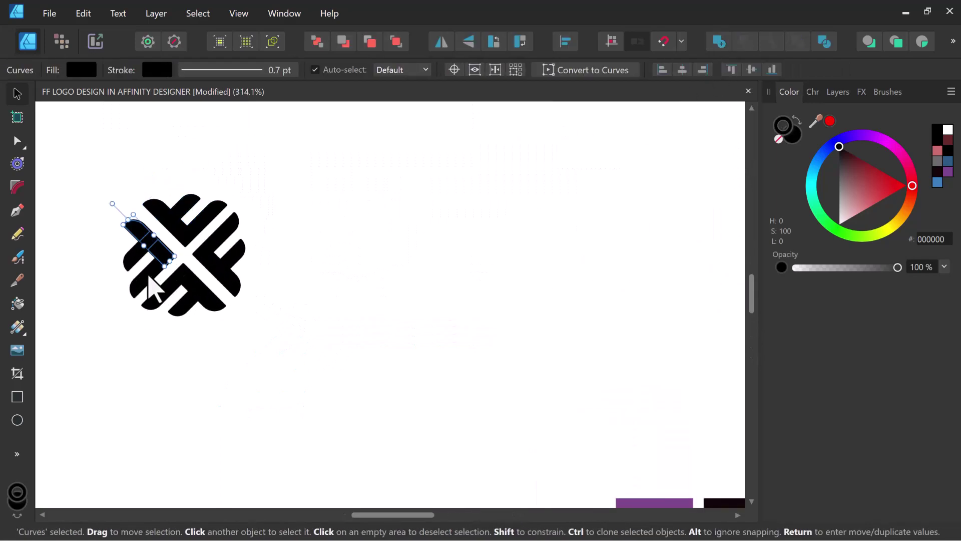
click(720, 44)
Marquee-select the remaining pieces of the left logo
click(344, 310)
click(232, 272)
drag(280, 189, 139, 376)
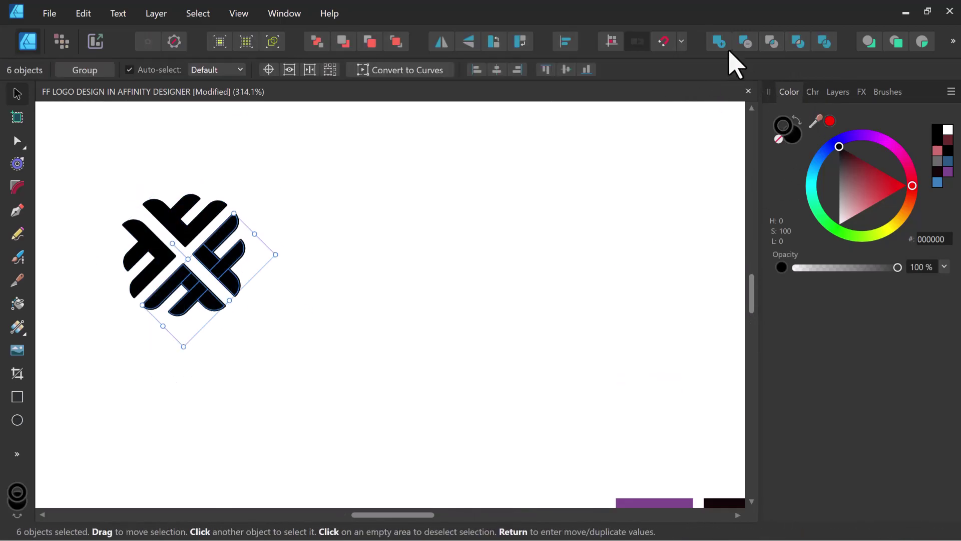
scroll(290, 285, down, 3)
Merge the left logo's remaining pieces and the middle logo's top half into single shapes
click(236, 337)
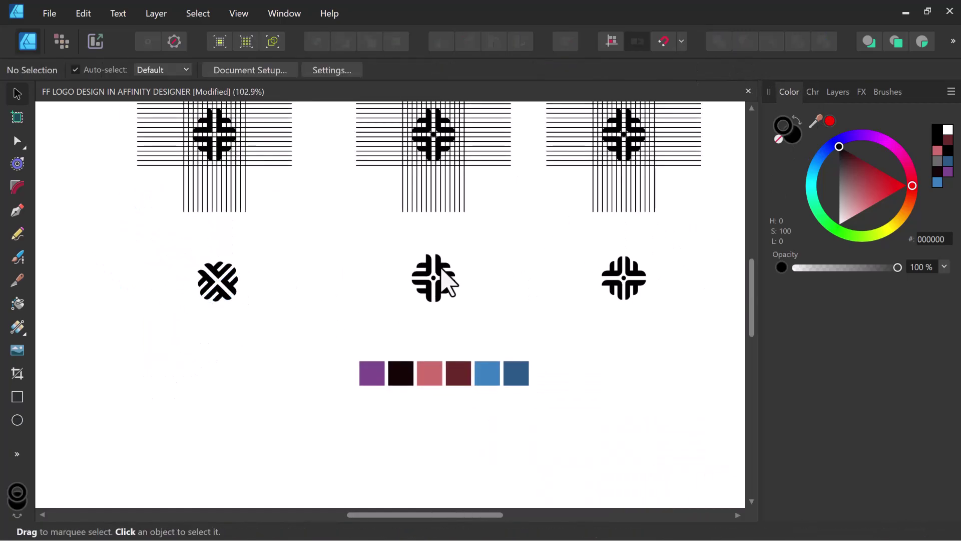
scroll(502, 247, up, 2)
click(440, 311)
scroll(413, 286, up, 2)
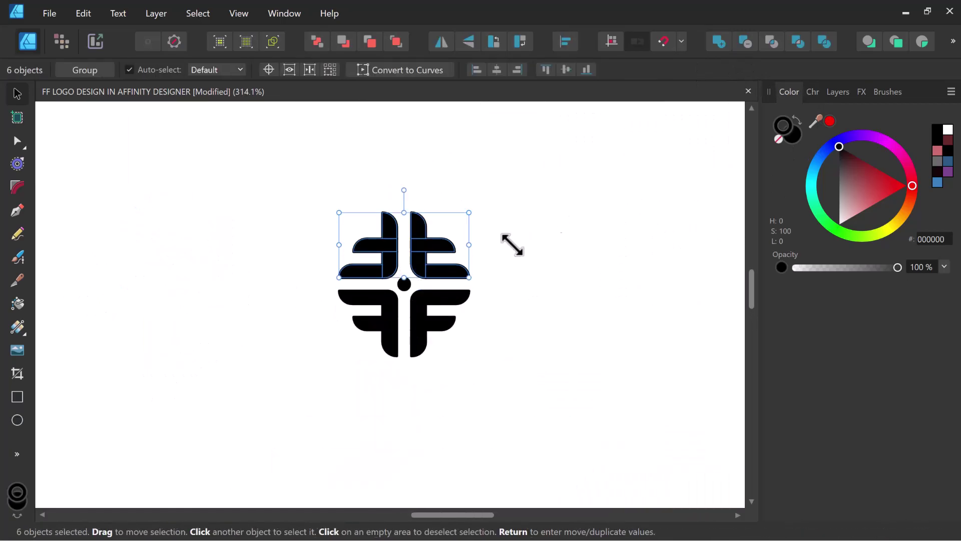
click(719, 41)
click(521, 300)
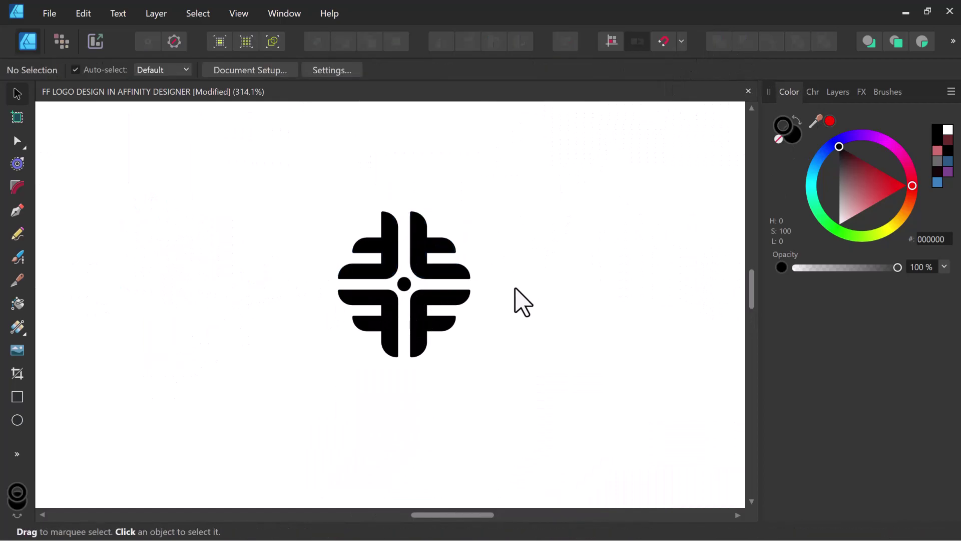
Merge the middle logo's lower F shapes into one shape, excluding the centre dot
drag(519, 274, 320, 383)
shift+click(404, 284)
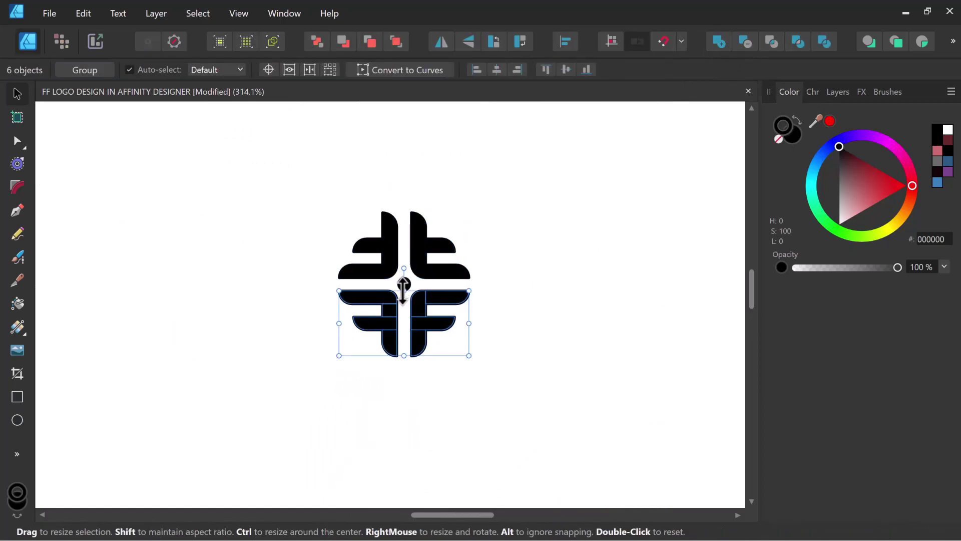
click(720, 41)
click(553, 247)
scroll(553, 247, down, 3)
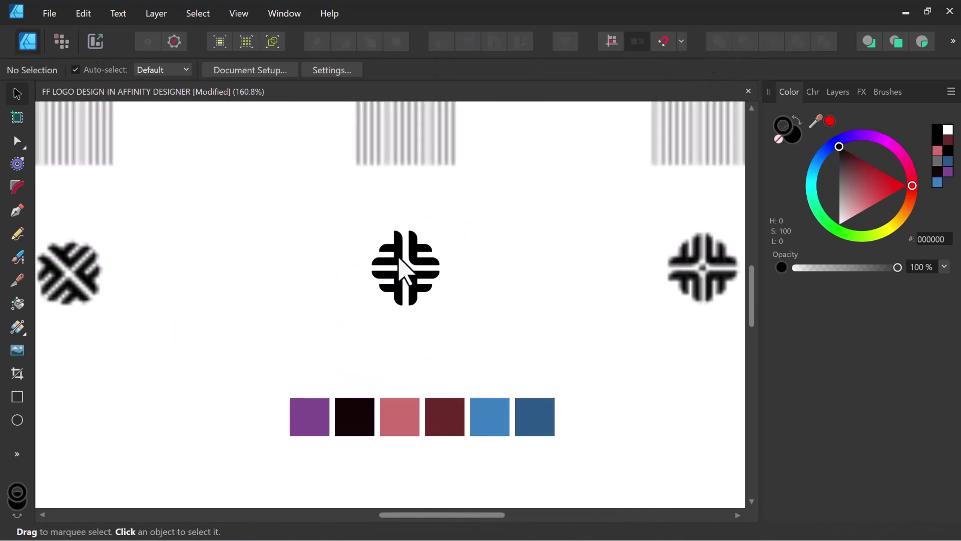
Merge the right logo's top and bottom halves into single shapes
drag(605, 215, 479, 266)
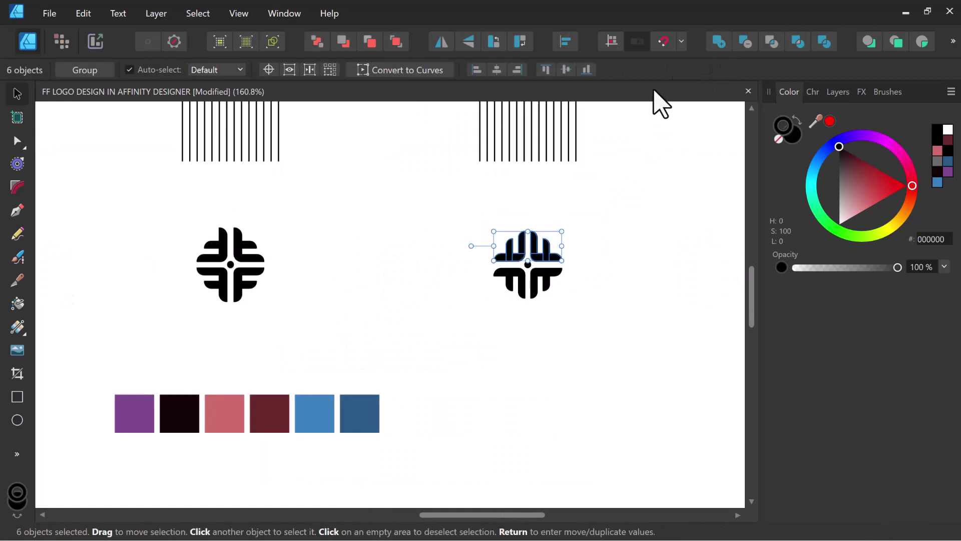
click(723, 44)
click(577, 267)
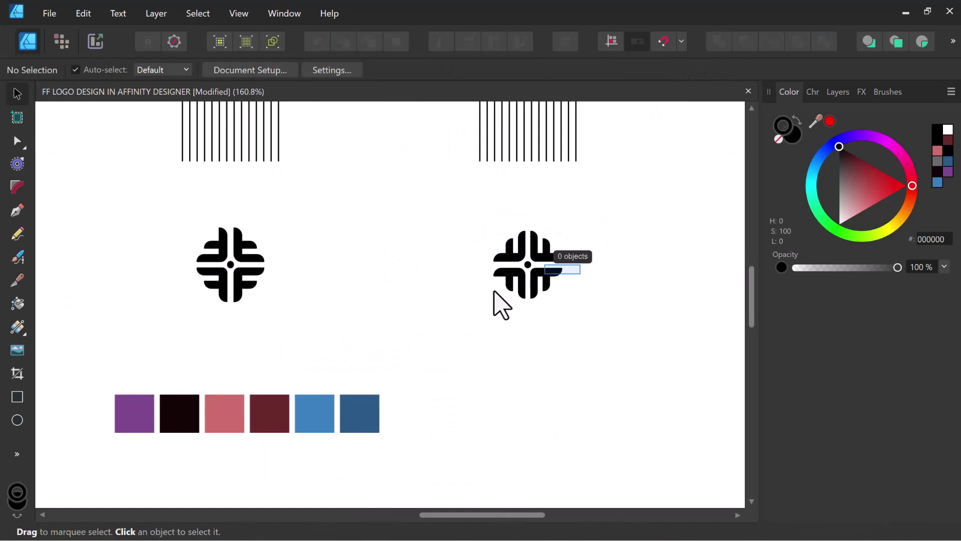
drag(501, 305, 498, 306)
click(723, 45)
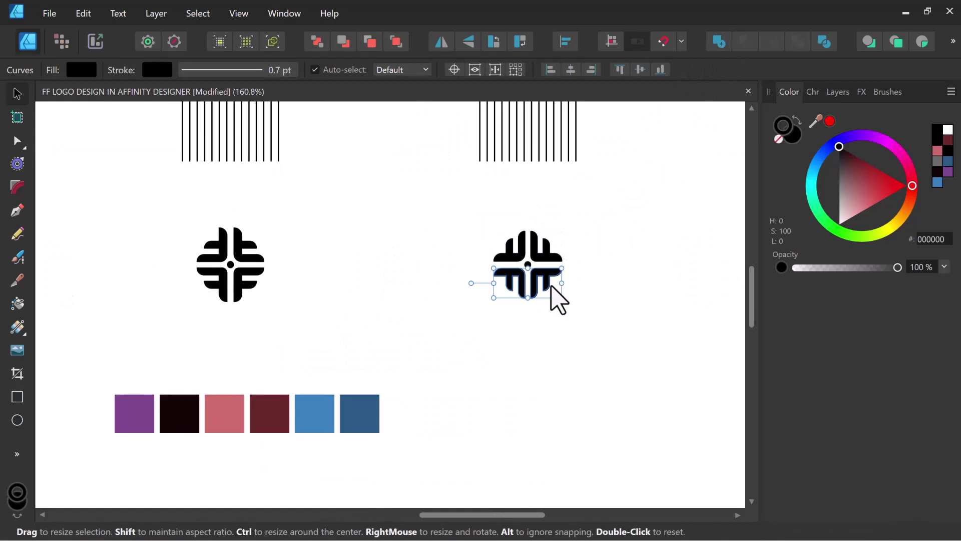
scroll(556, 295, up, 1)
Fill the middle logo's centre dot with the pink swatch
scroll(569, 275, up, 1)
scroll(531, 271, down, 3)
scroll(644, 232, up, 1)
click(644, 232)
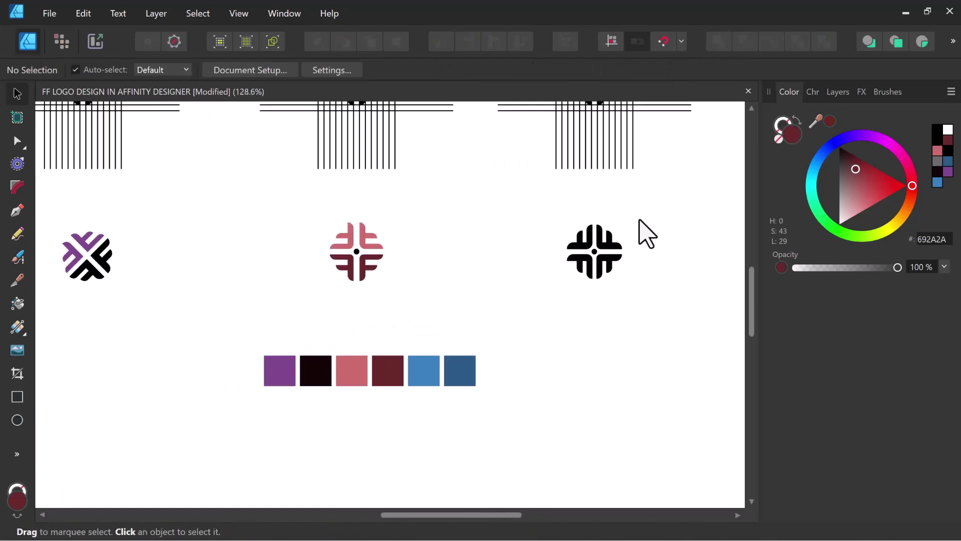
drag(656, 210, 558, 285)
click(455, 259)
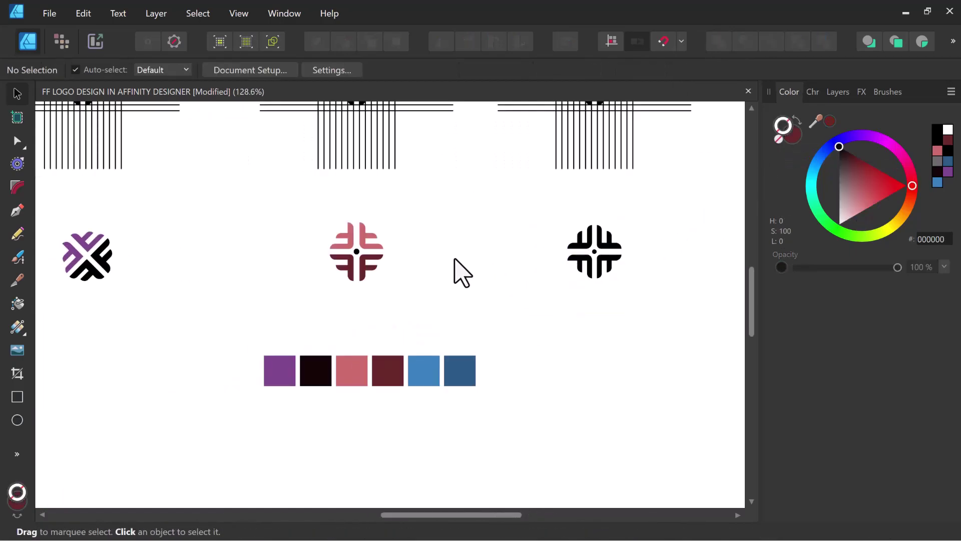
click(358, 251)
scroll(358, 251, up, 1)
key(i)
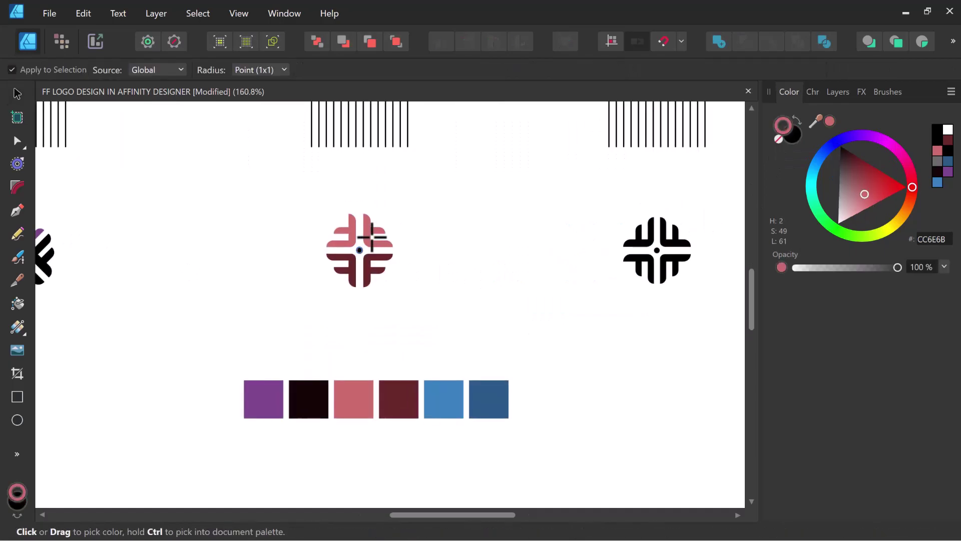
key(v)
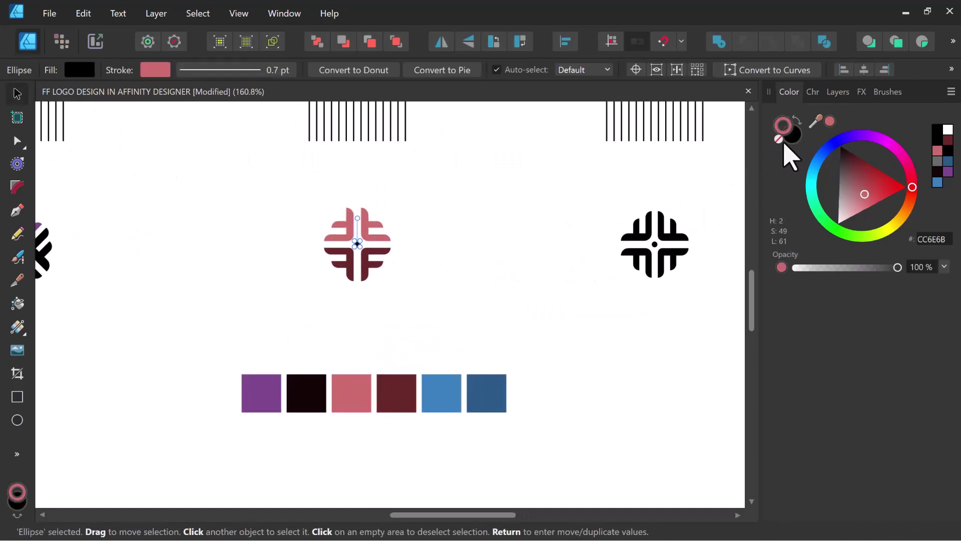
scroll(335, 258, up, 1)
key(i)
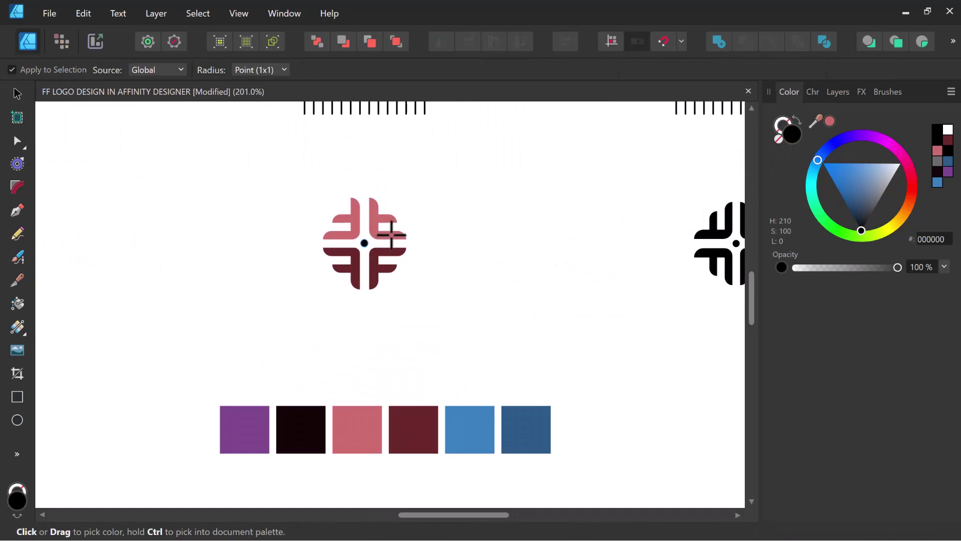
click(376, 237)
scroll(376, 237, down, 3)
key(v)
key(ctrl+d)
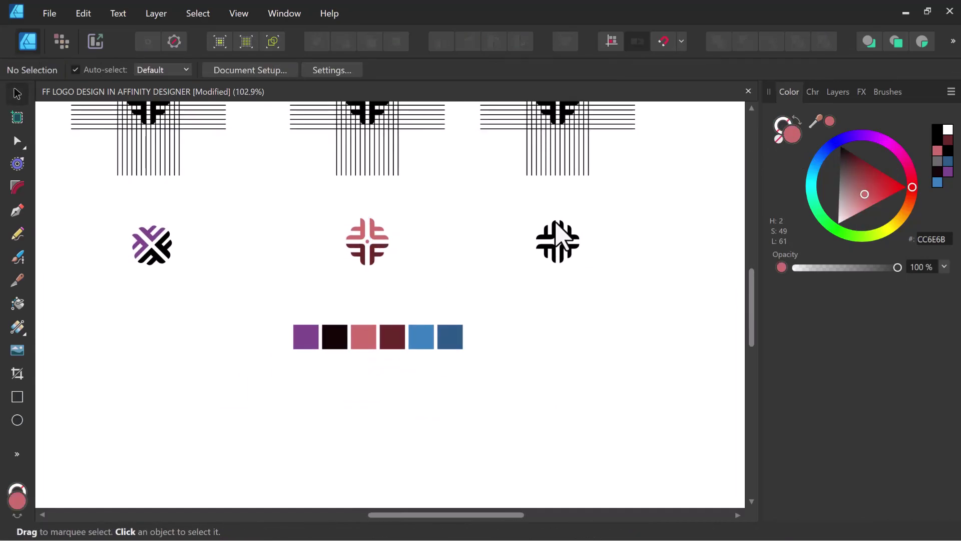
Colour the right logo's top half light blue and bottom half dark blue from the swatches
click(555, 223)
scroll(546, 240, up, 2)
key(i)
click(335, 392)
scroll(334, 393, down, 3)
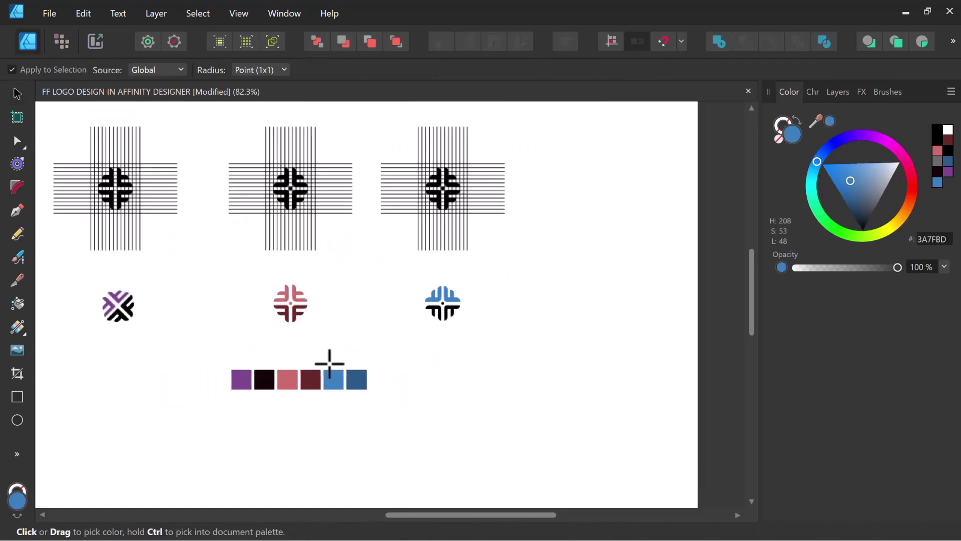
key(v)
scroll(453, 331, up, 2)
key(i)
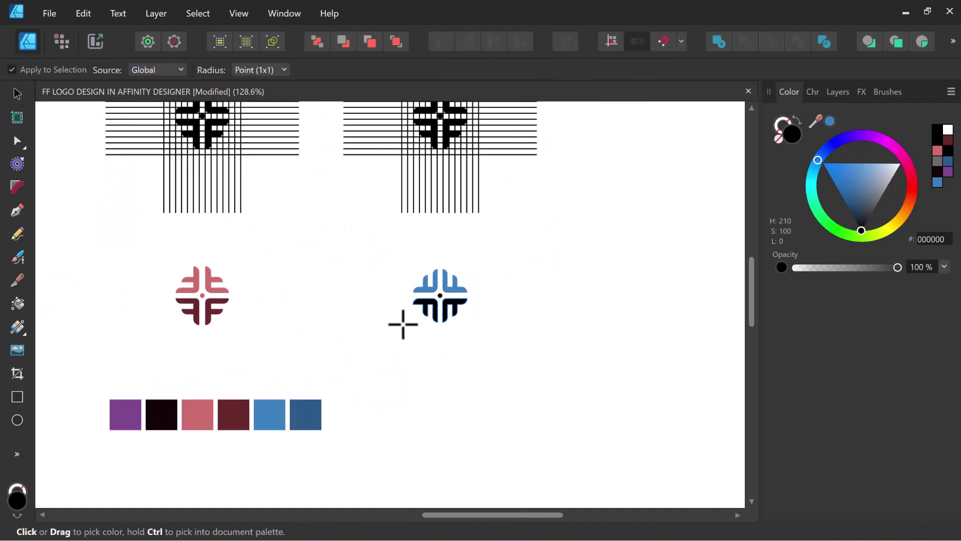
scroll(439, 295, up, 2)
key(v)
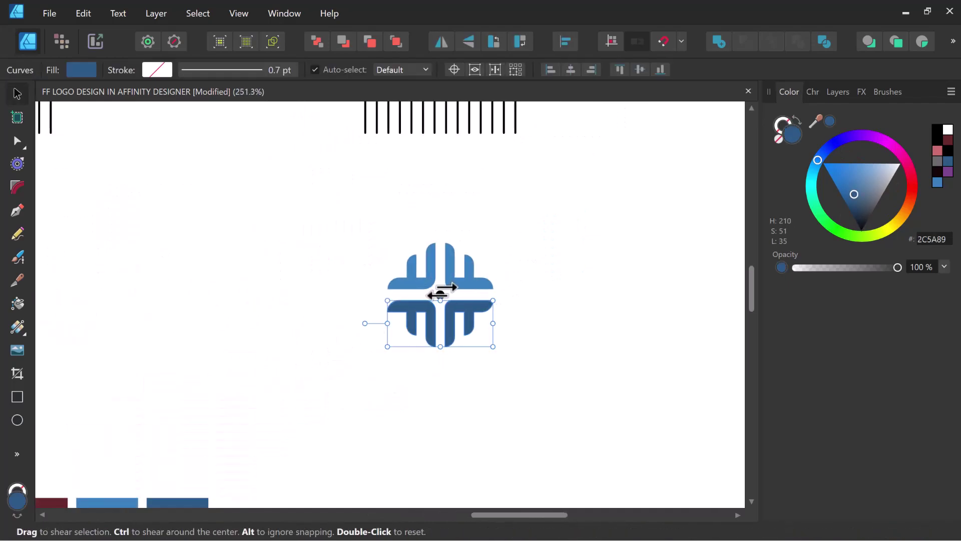
scroll(429, 300, down, 2)
key(i)
scroll(426, 291, up, 2)
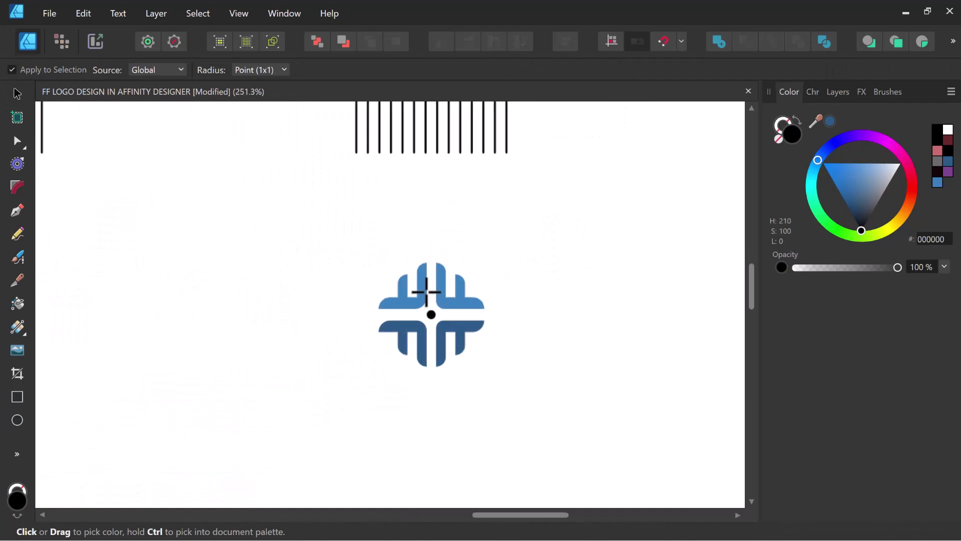
scroll(419, 295, down, 5)
key(v)
scroll(395, 353, down, 3)
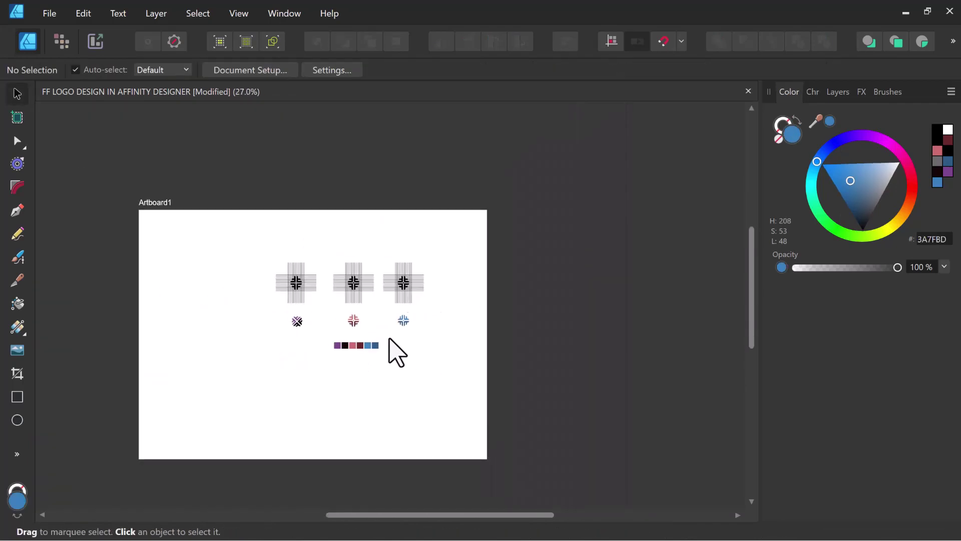
Move the swatch palette lower and reposition all grids and logos on the artboard
click(350, 345)
drag(347, 352, 299, 446)
click(468, 262)
drag(467, 253, 265, 333)
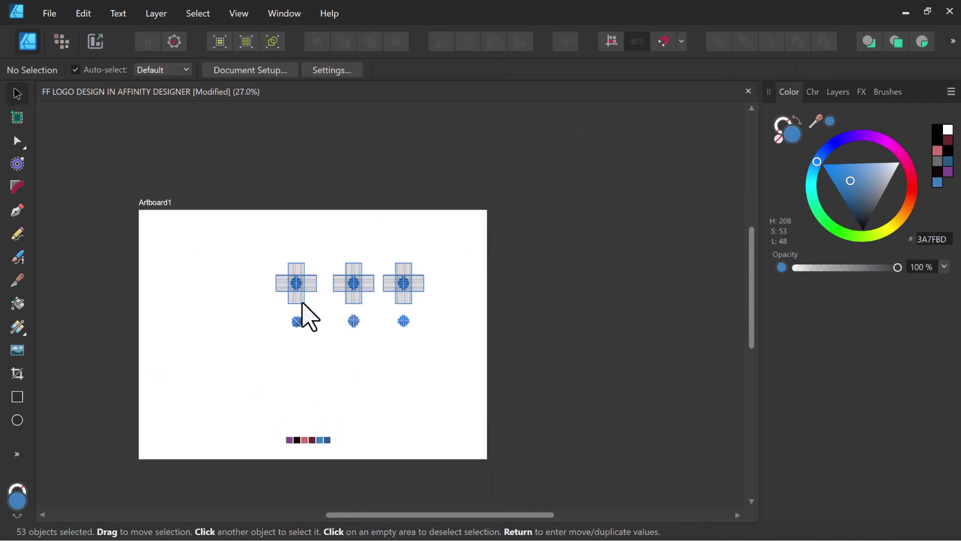
drag(302, 305, 325, 309)
scroll(322, 321, up, 4)
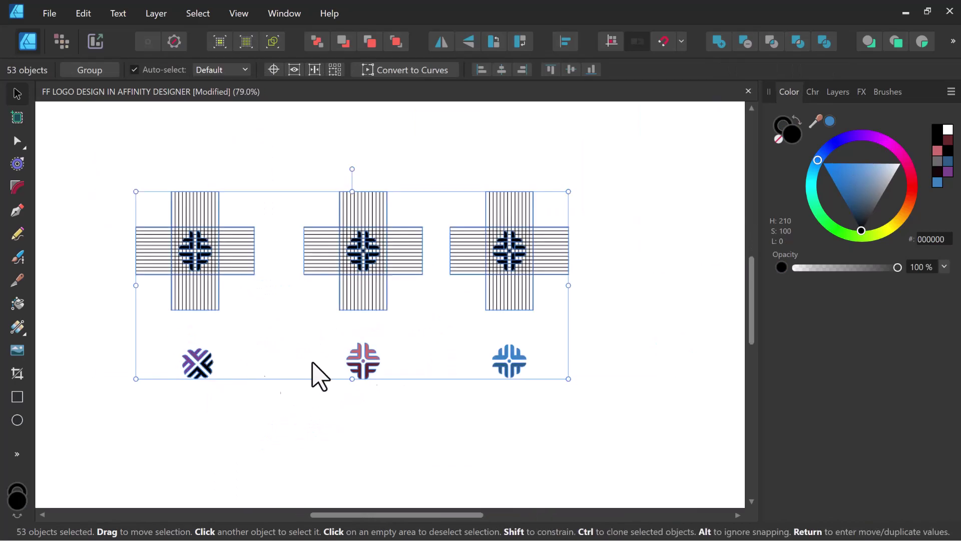